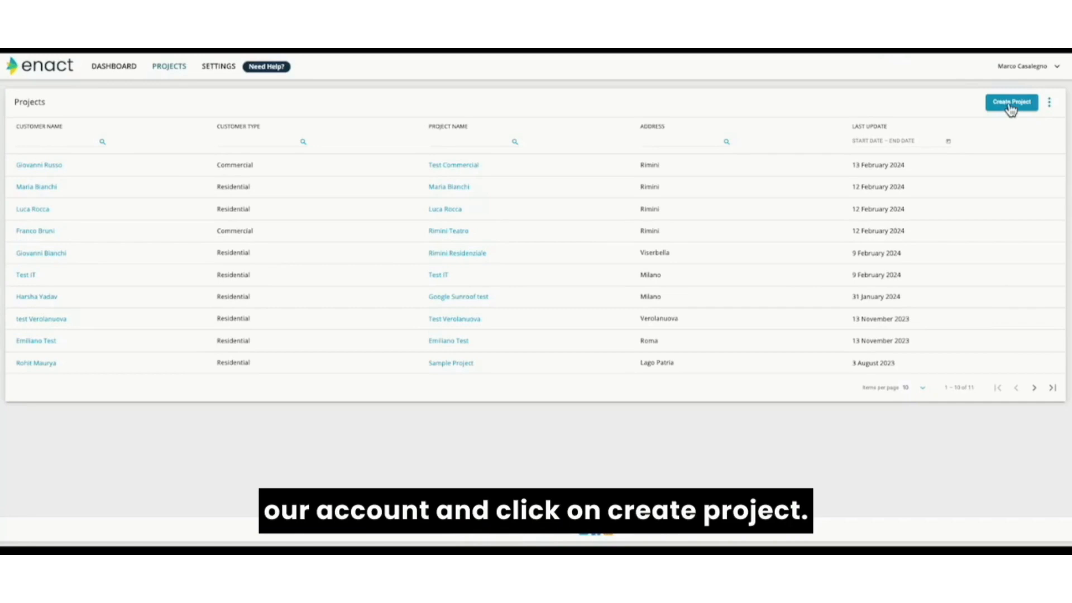
- Create a commercial project named Commerciale at the site's street address
click(1011, 103)
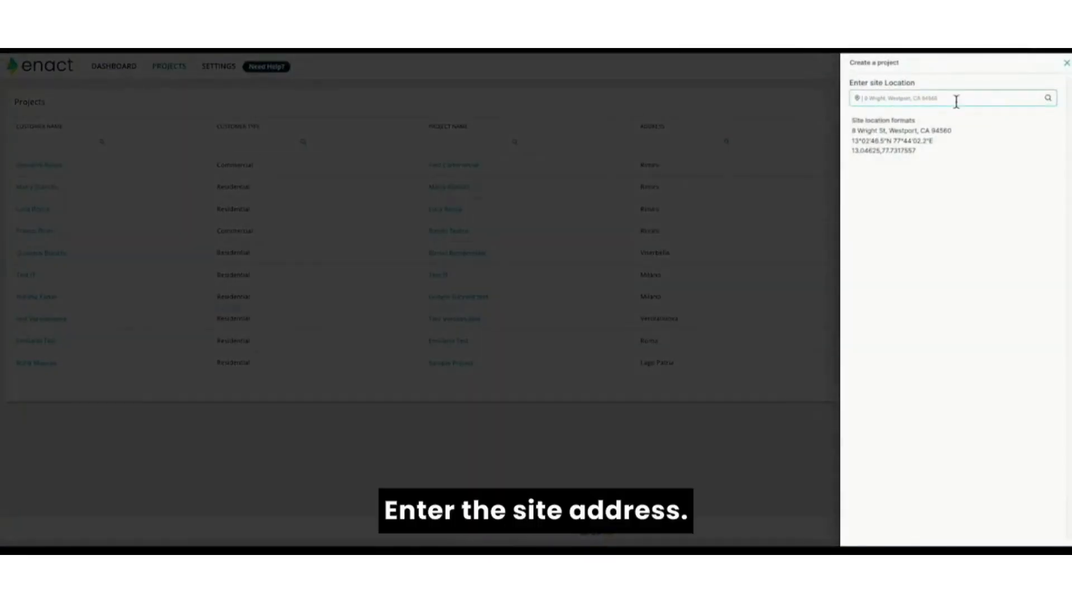
text(Via del Lavoro, 67/A, 40033 Casalecchio di Reno BO, Italy)
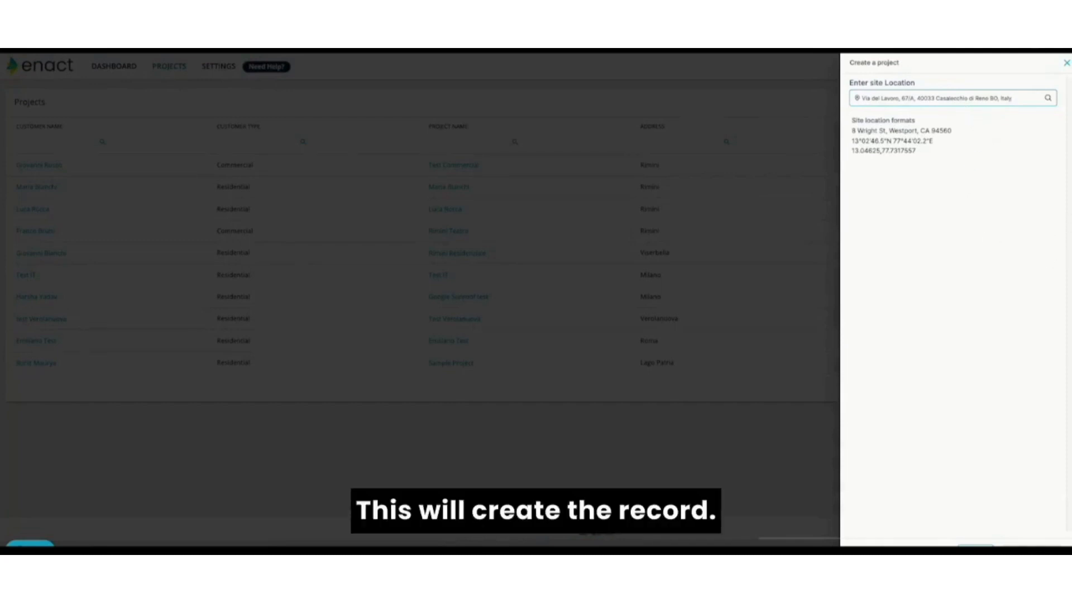
key(Return)
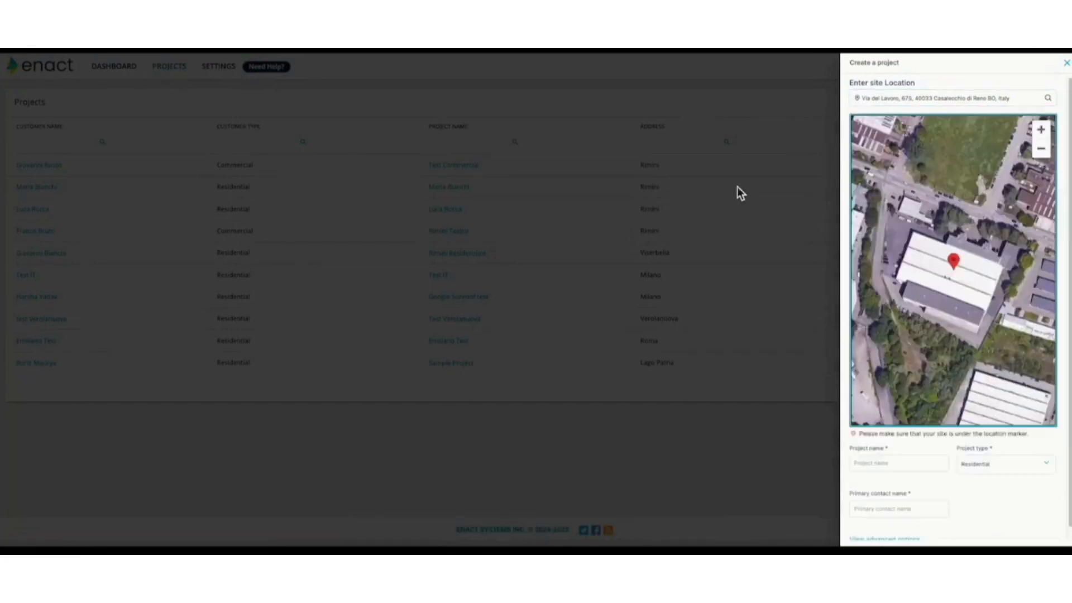
click(872, 465)
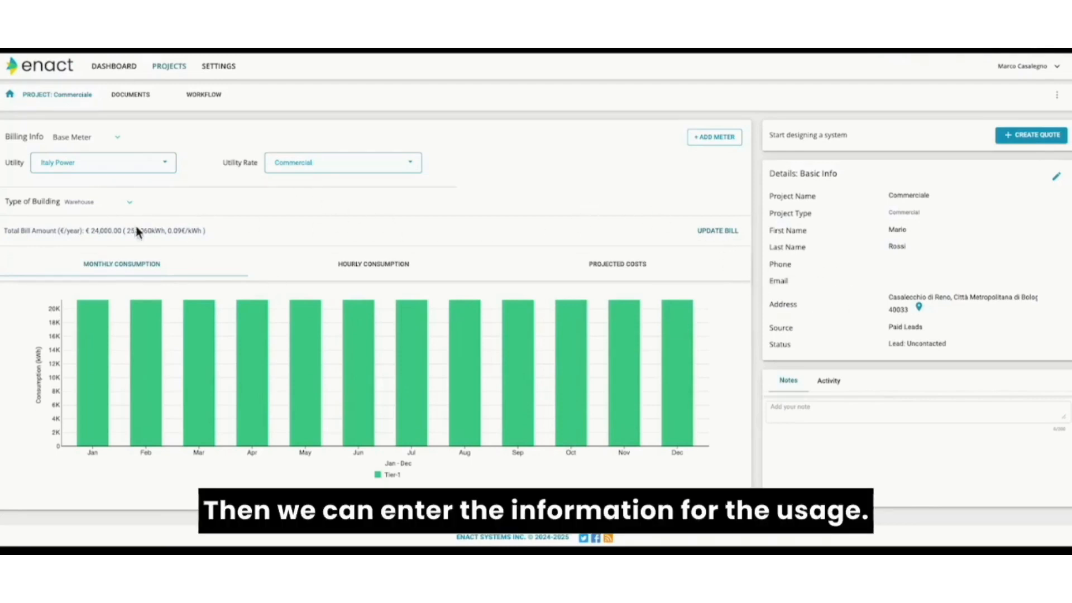
- Open the bill information for editing and view the option to use your own interval data for the load profile
click(718, 231)
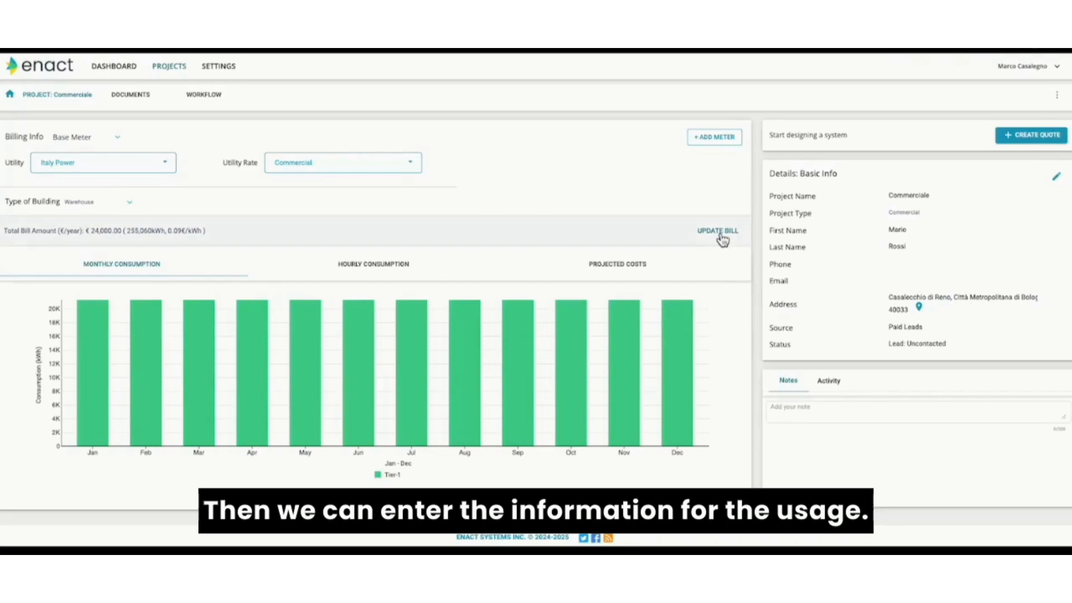
scroll(279, 251, down, 2)
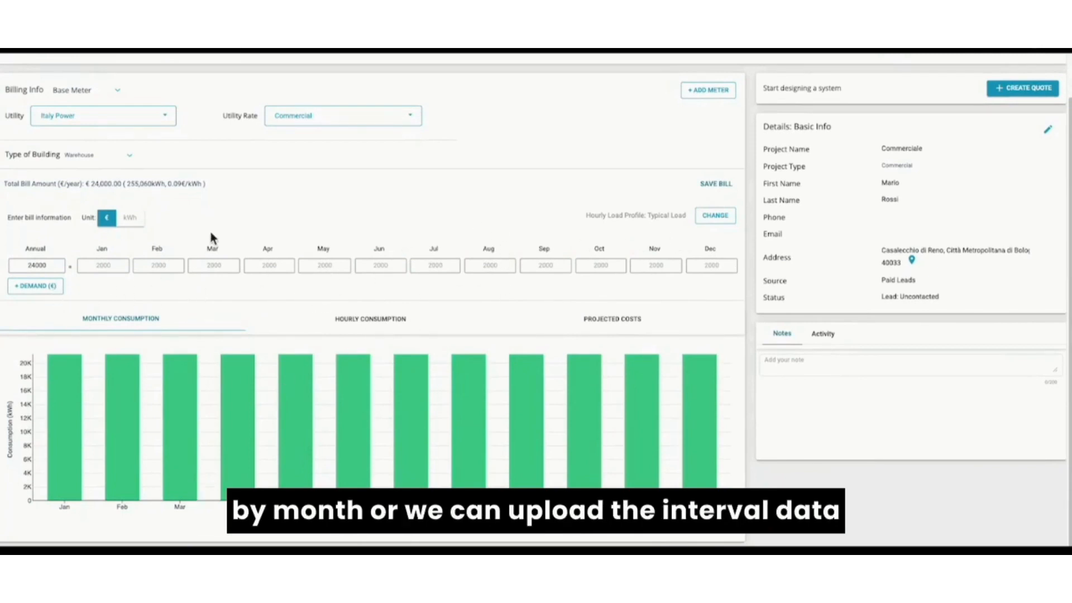
click(717, 219)
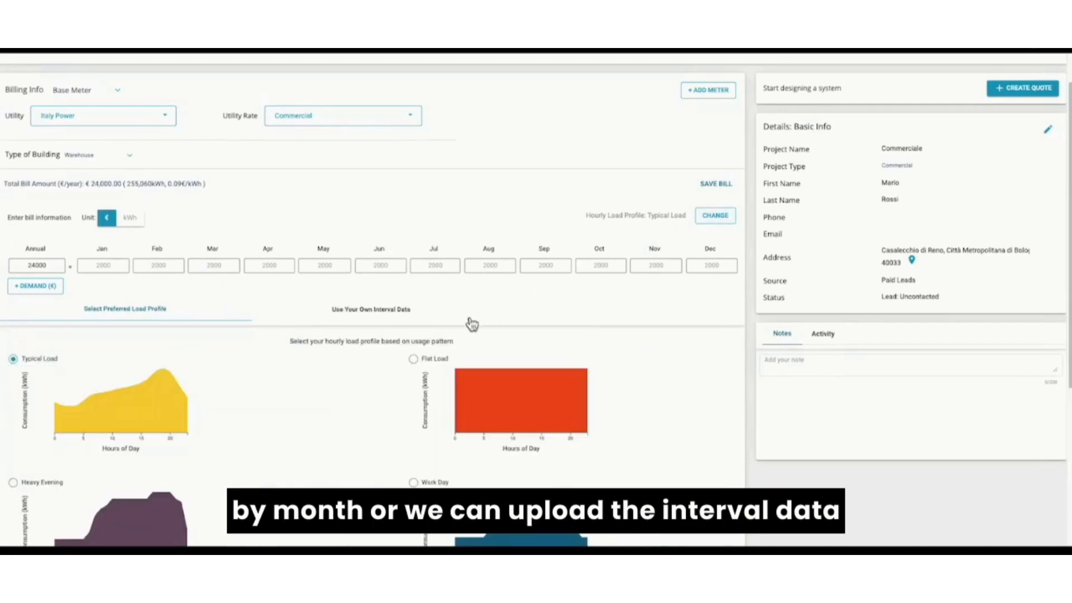
click(350, 311)
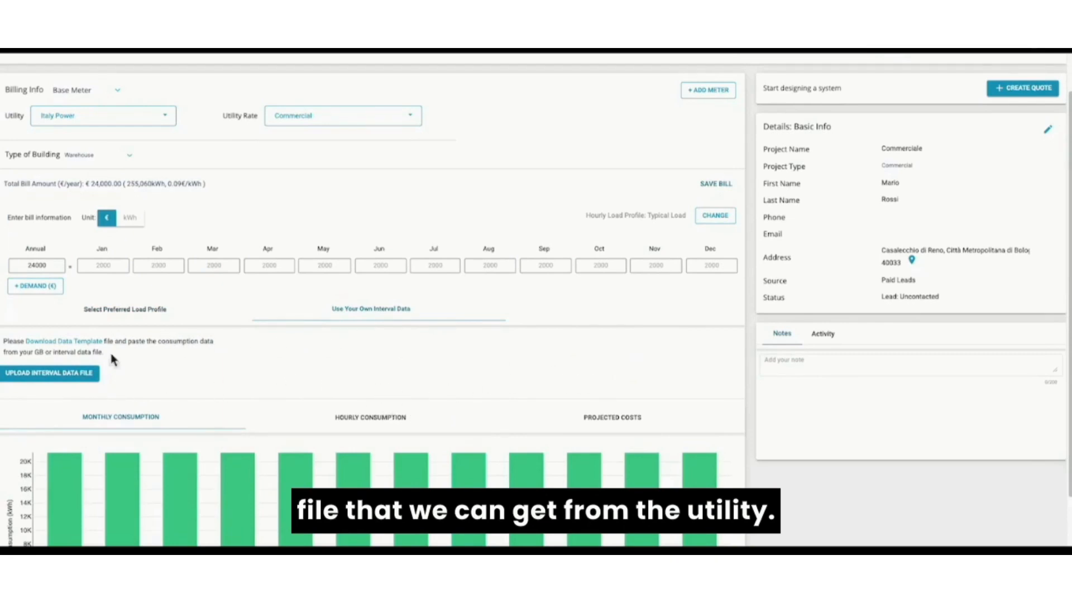
- Enter the monthly consumption in kWh, from 8644 in January to 7800 in December, and choose the Work Day hourly load profile
click(132, 217)
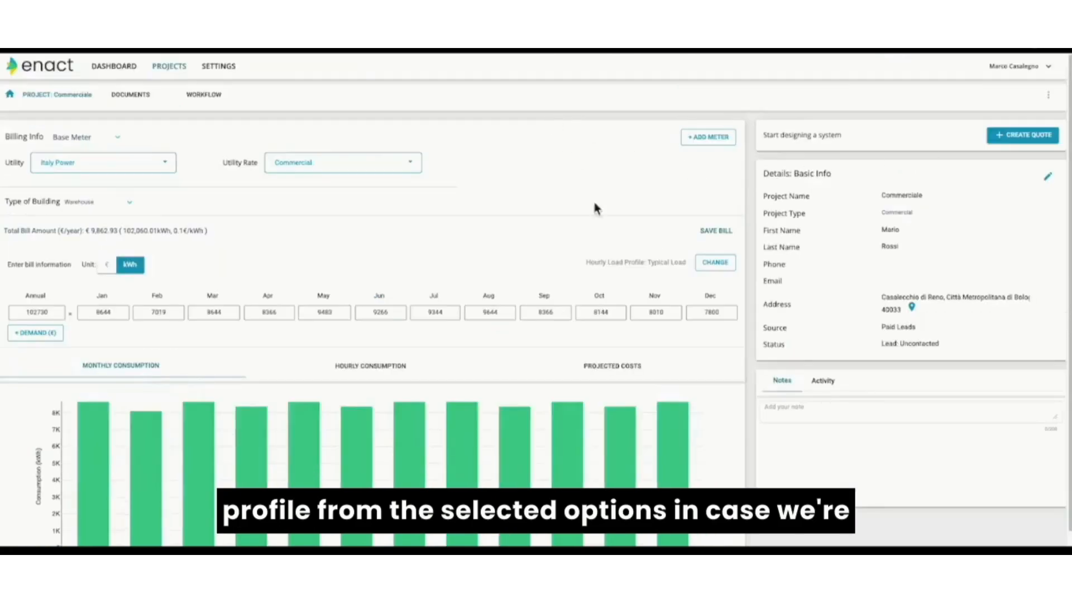
click(710, 262)
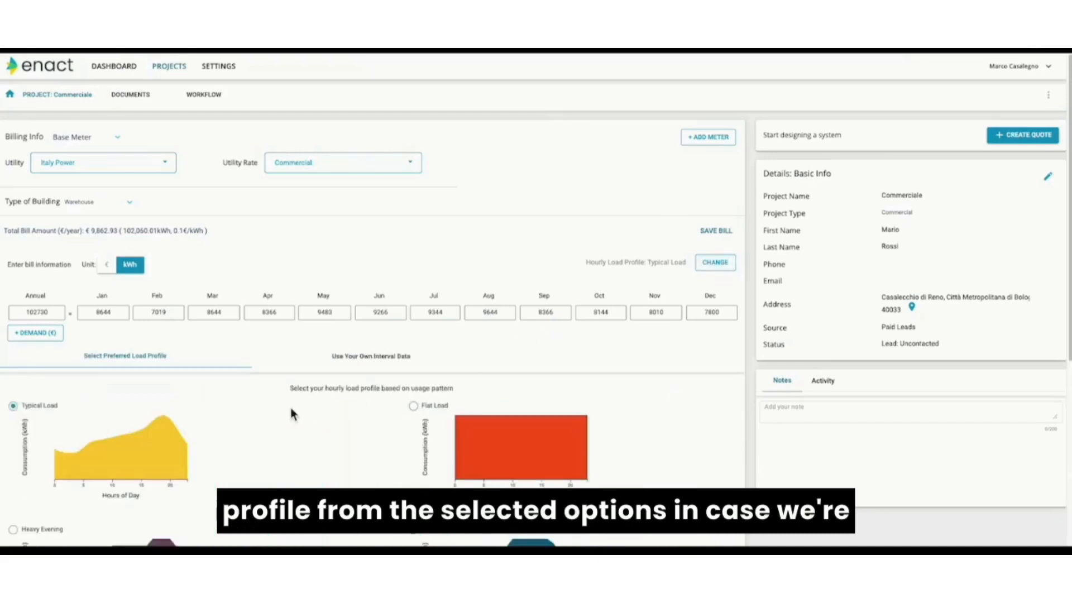
scroll(319, 374, down, 2)
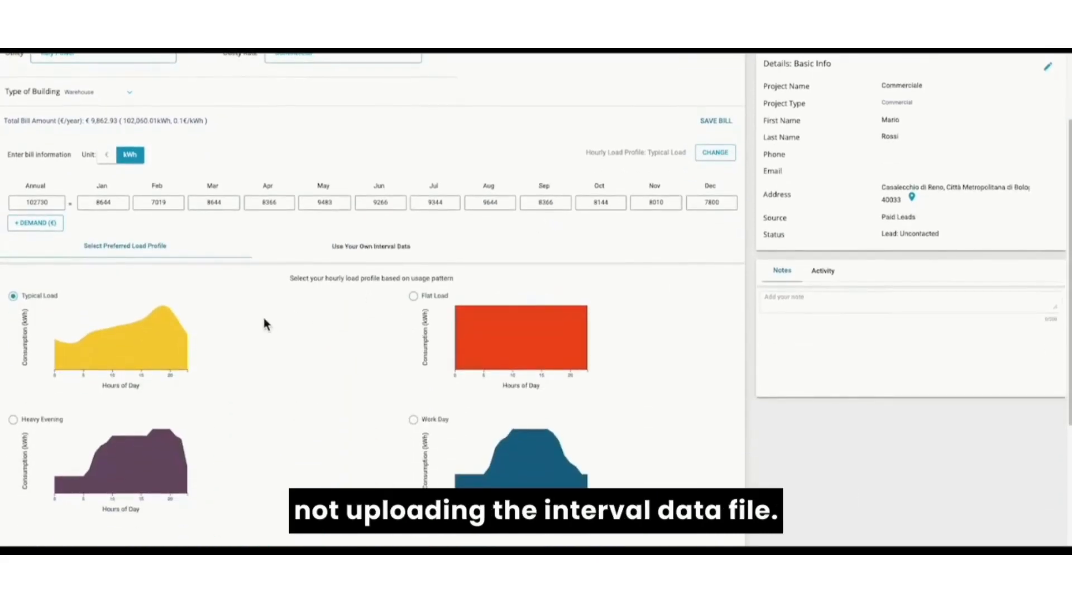
scroll(260, 338, down, 1)
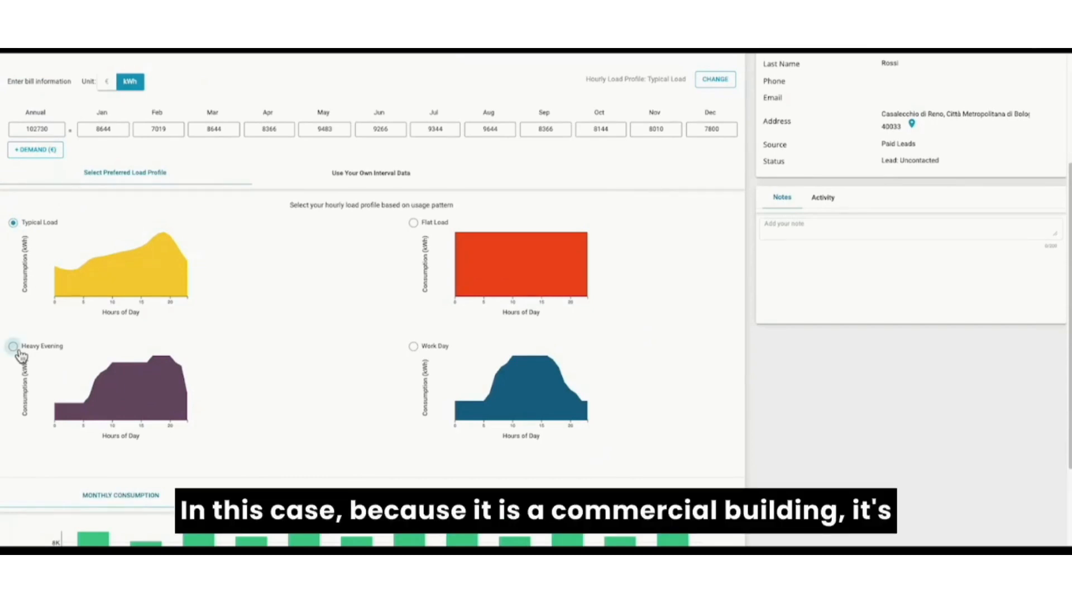
click(413, 347)
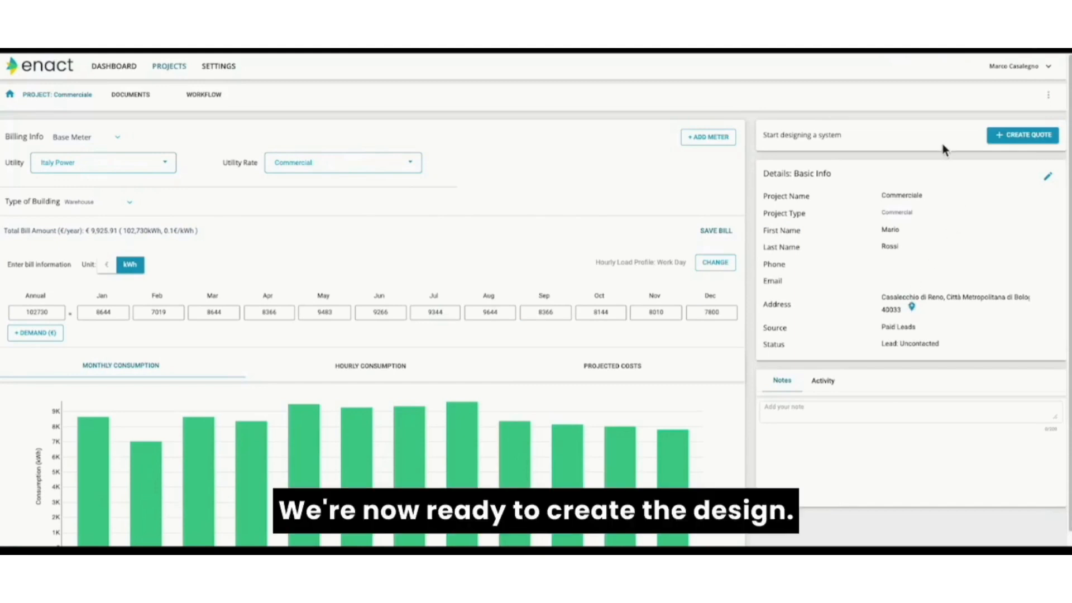
- Start a quote and outline the dark roof as a free-form roof section about 75 m long
click(1020, 136)
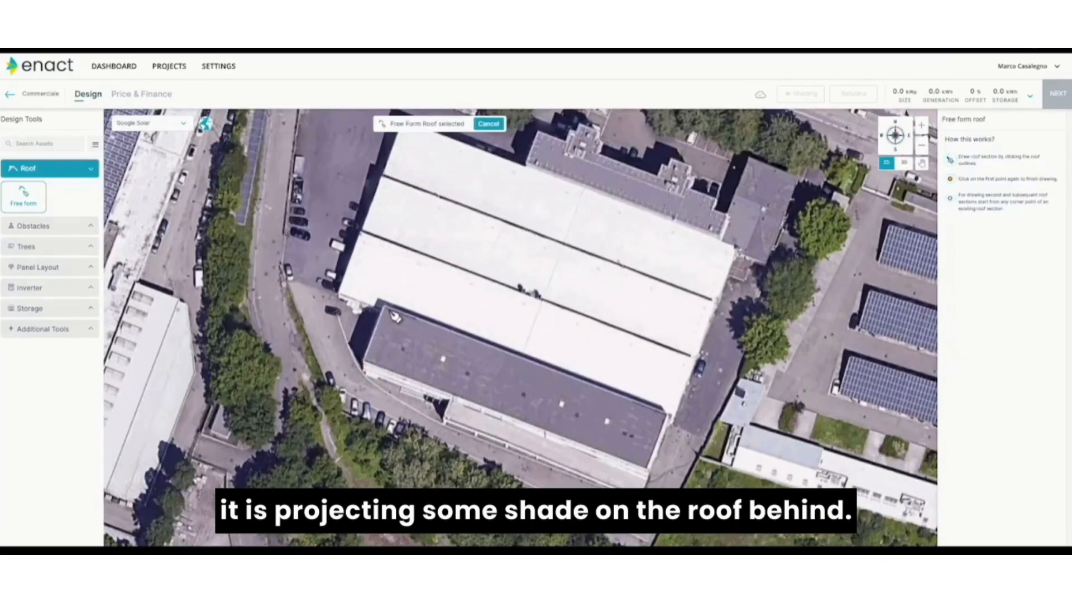
click(384, 305)
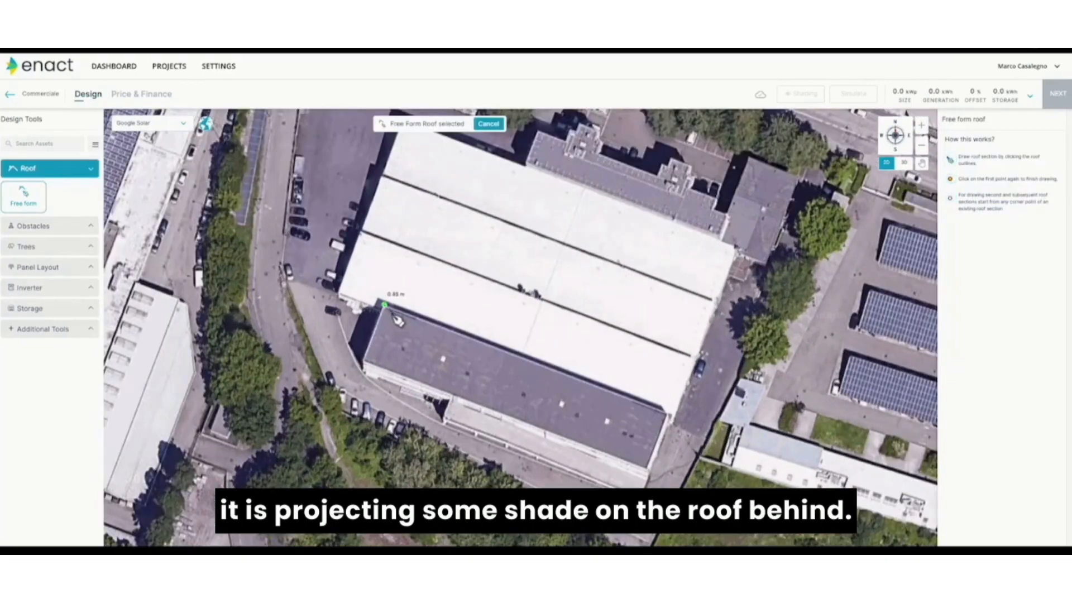
click(667, 414)
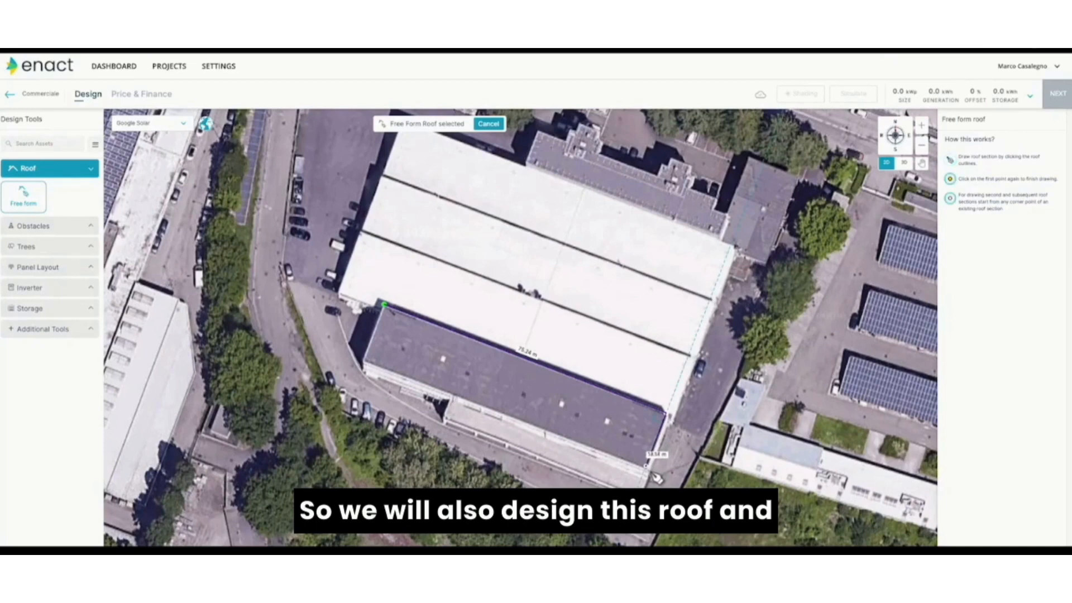
click(646, 464)
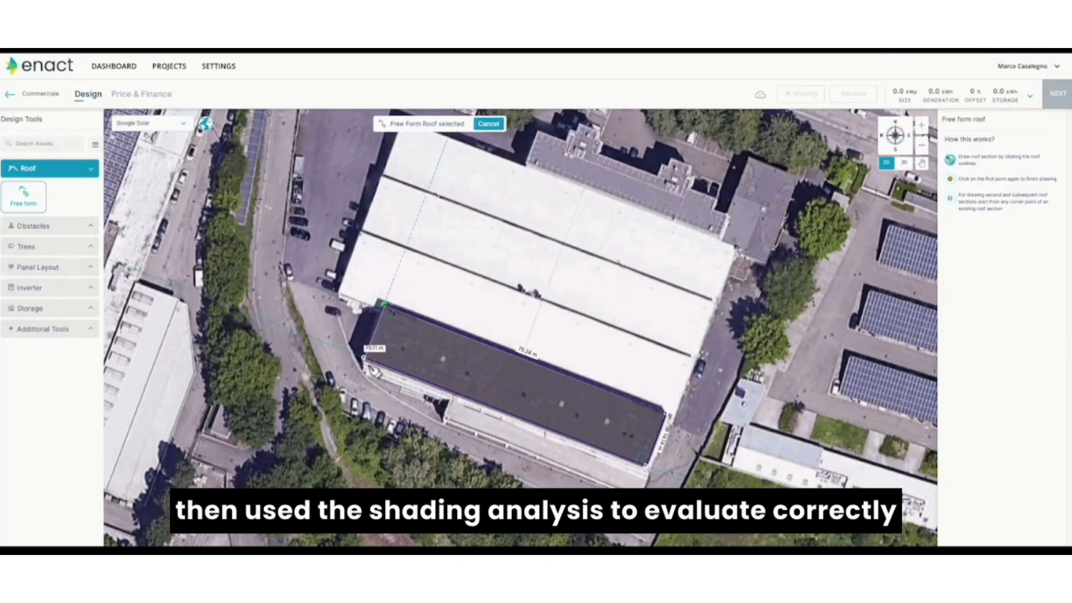
click(364, 358)
click(384, 305)
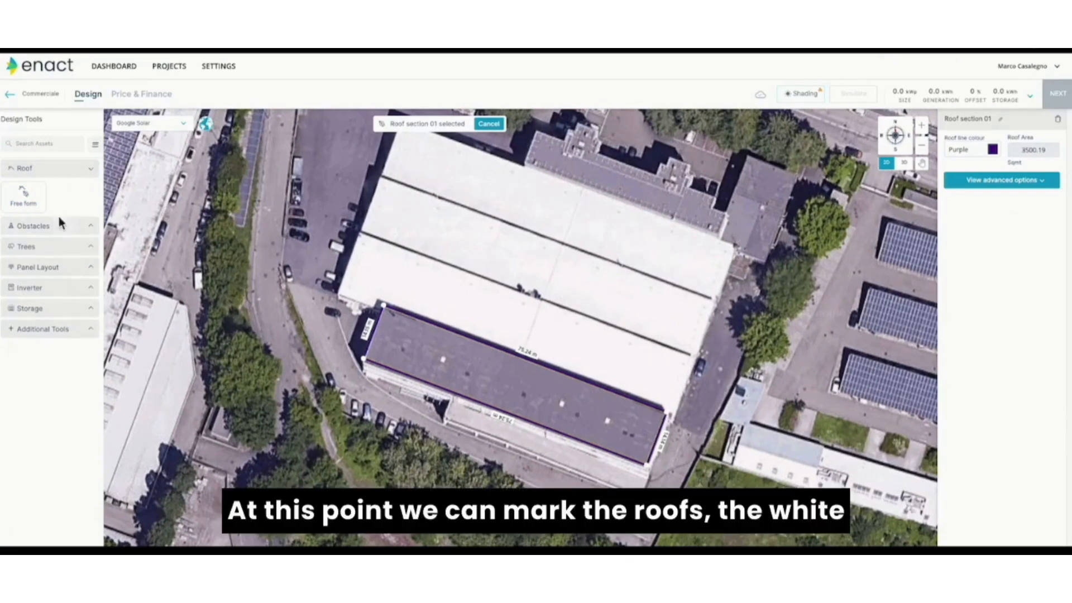
- Outline the white roof strip next to the dark roof as a free-form section about 88 m long
click(23, 195)
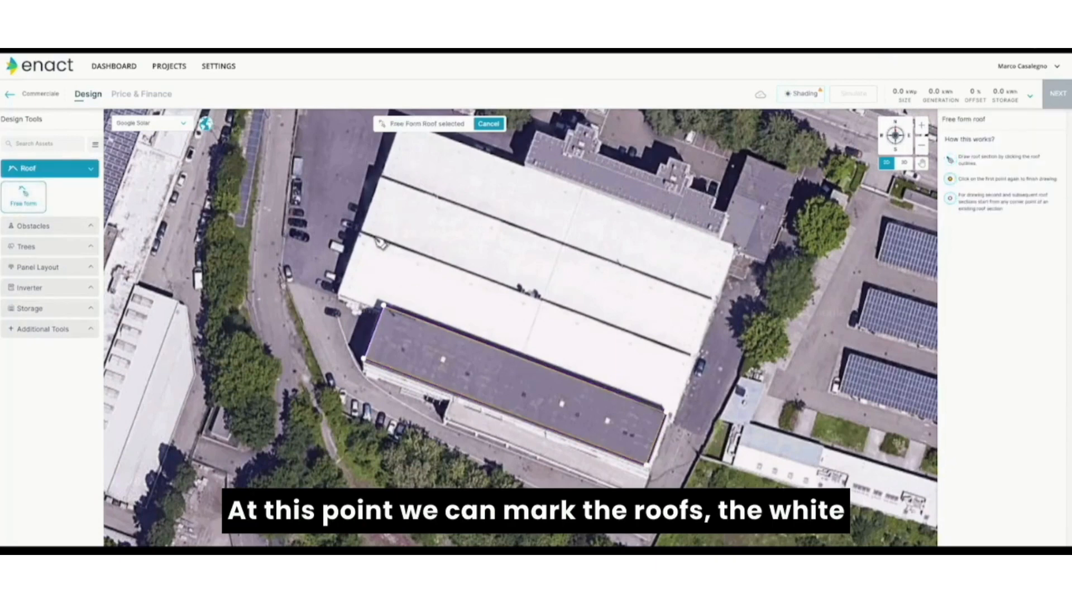
click(358, 231)
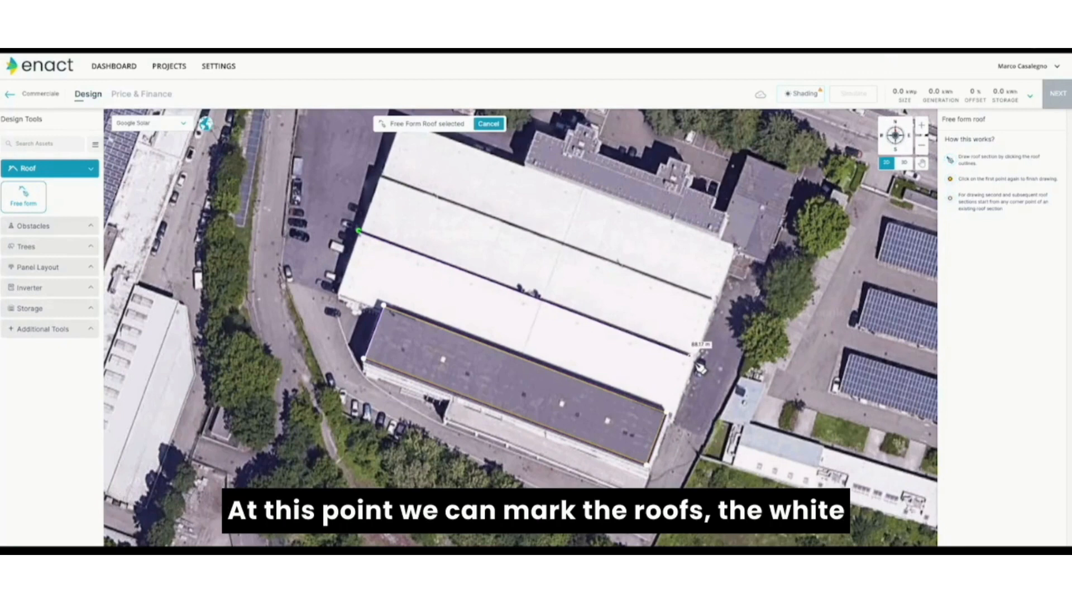
click(691, 354)
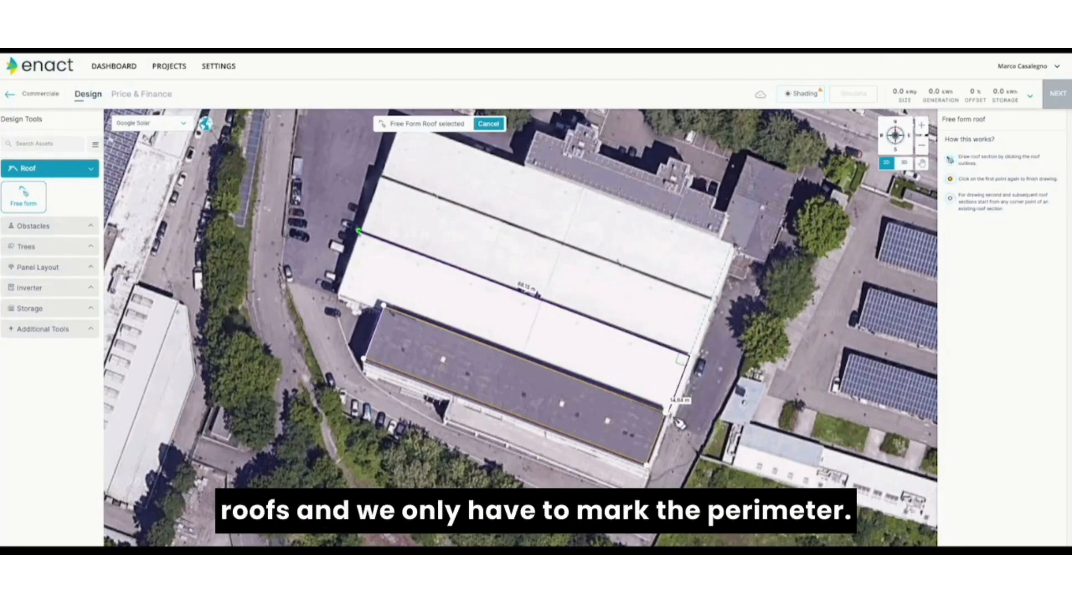
click(669, 412)
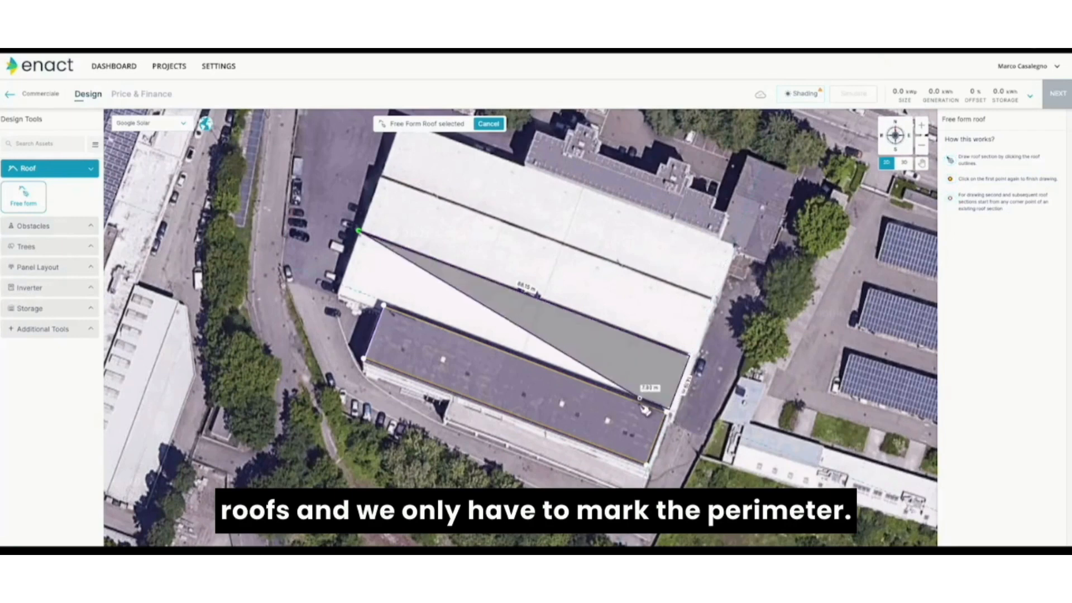
click(342, 288)
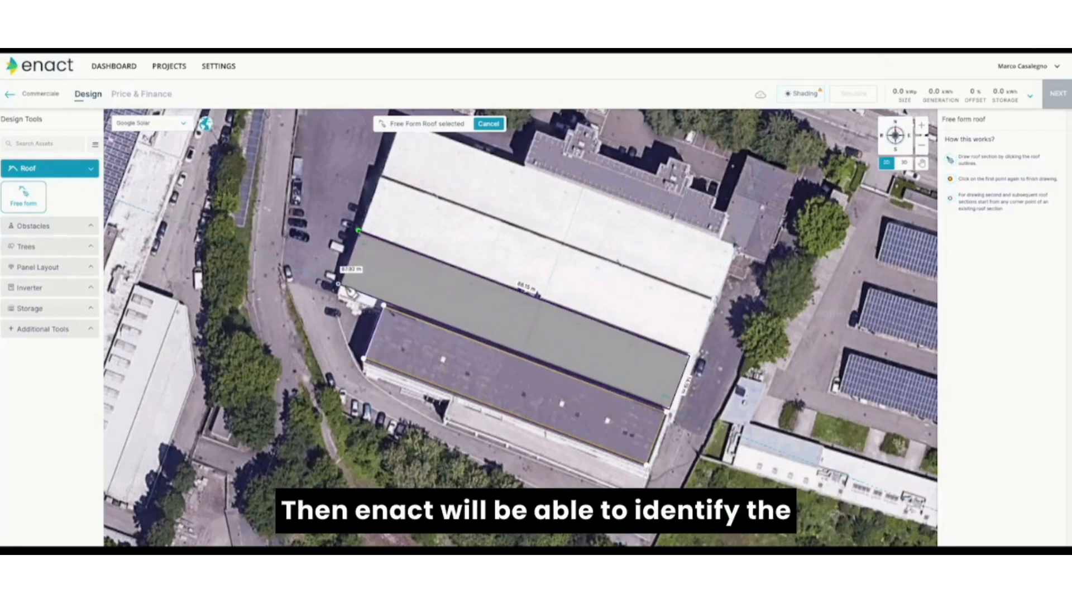
click(359, 230)
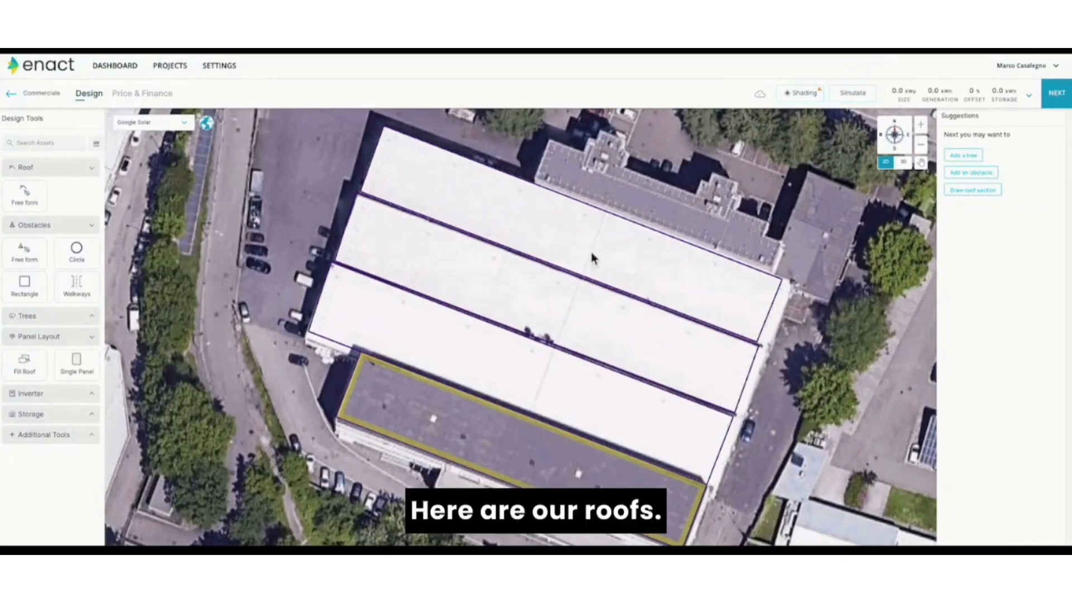
- Inspect the modelled roof sections in 3D from the opposite side and from directly above
click(903, 162)
drag(830, 223, 1003, 283)
scroll(648, 388, up, 4)
scroll(645, 383, down, 3)
scroll(642, 374, up, 1)
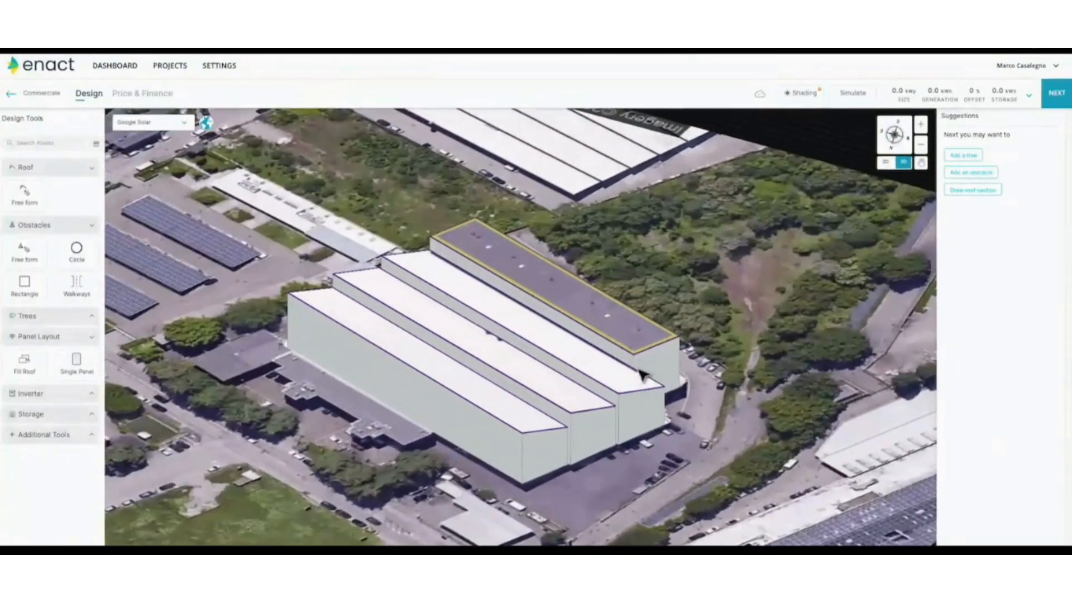
scroll(582, 368, up, 1)
drag(644, 400, 481, 489)
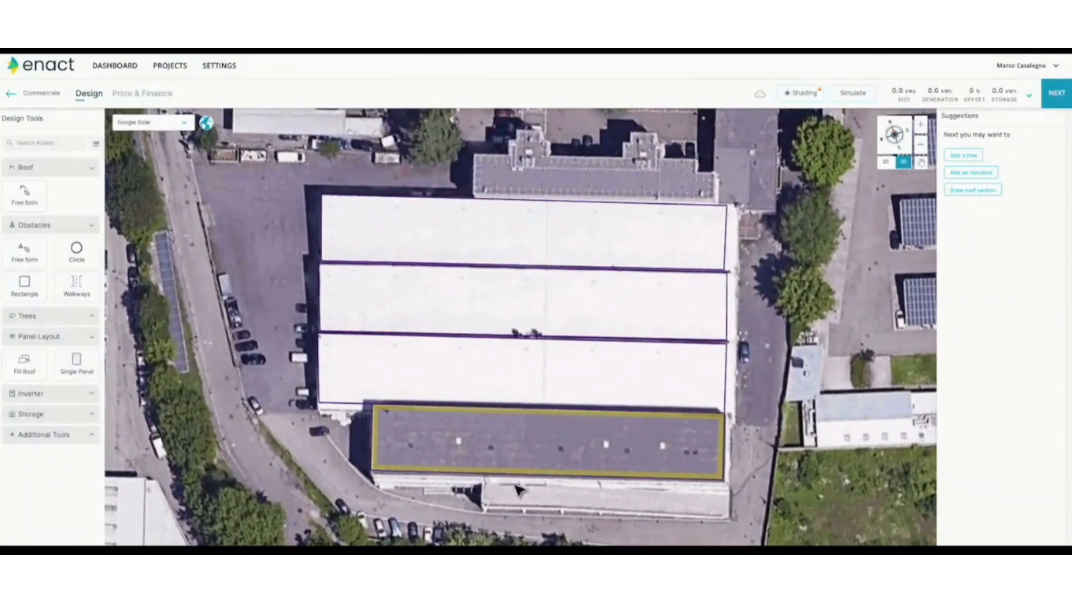
- Check the height, pitch and azimuth of each of the three white roof sections in their advanced options
click(602, 384)
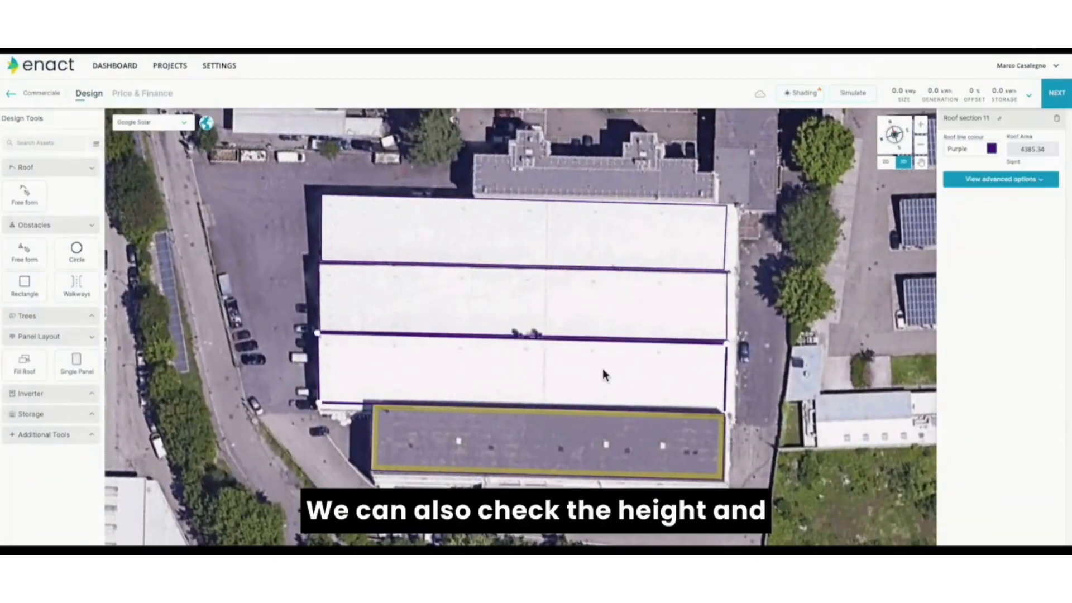
click(1003, 180)
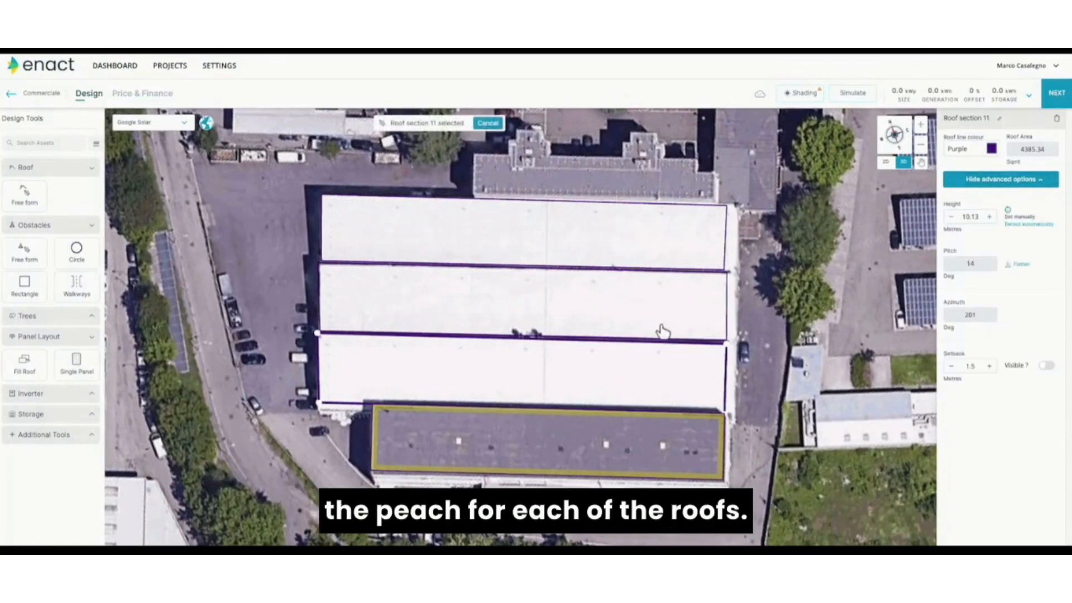
click(660, 307)
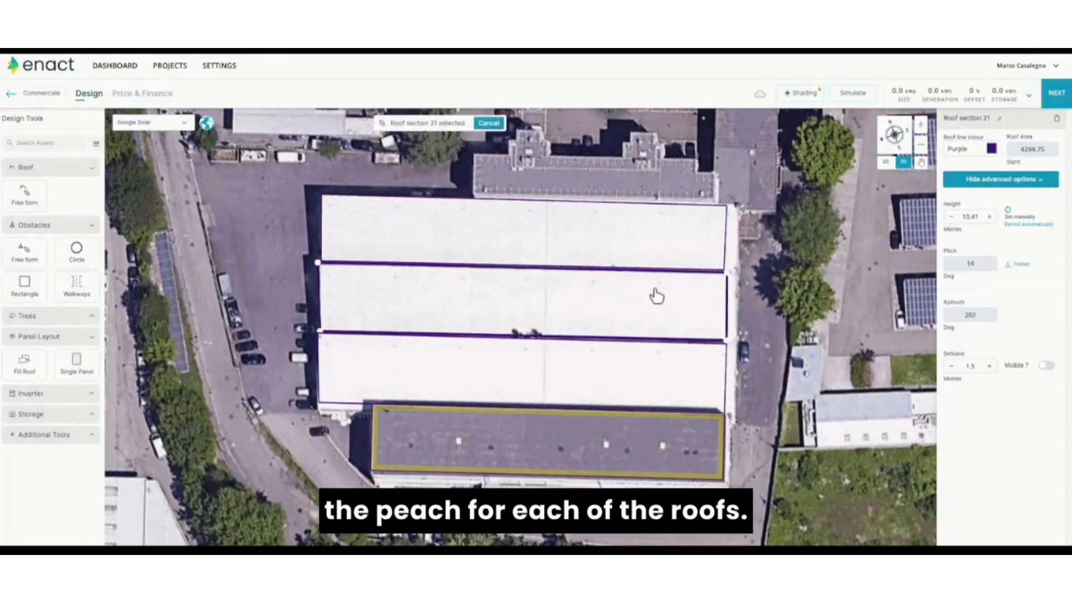
click(645, 243)
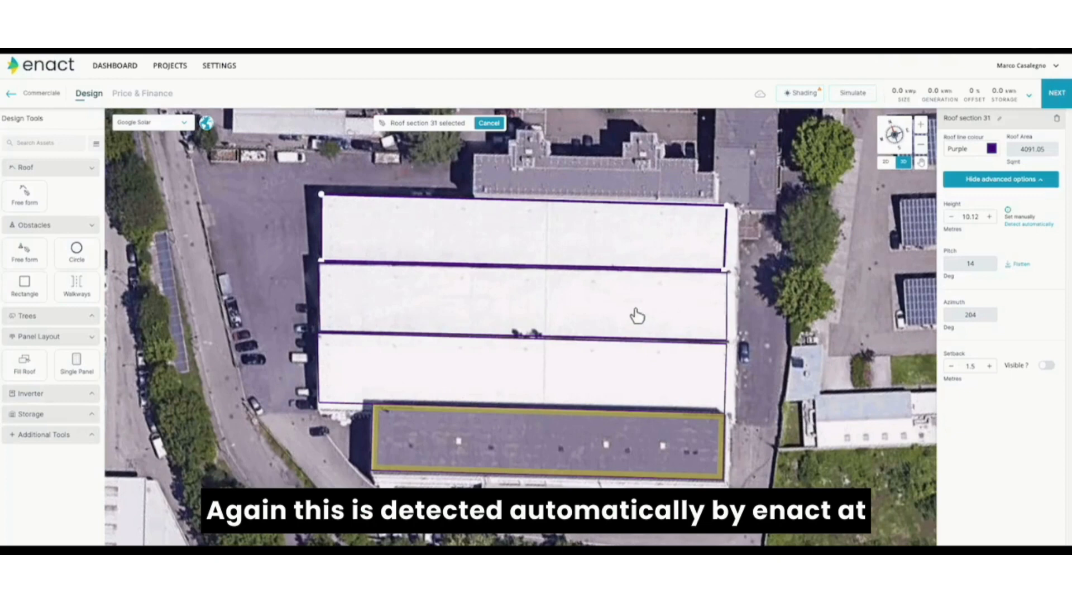
- Make the 1.5 m setbacks visible on the three white roof sections
click(1046, 366)
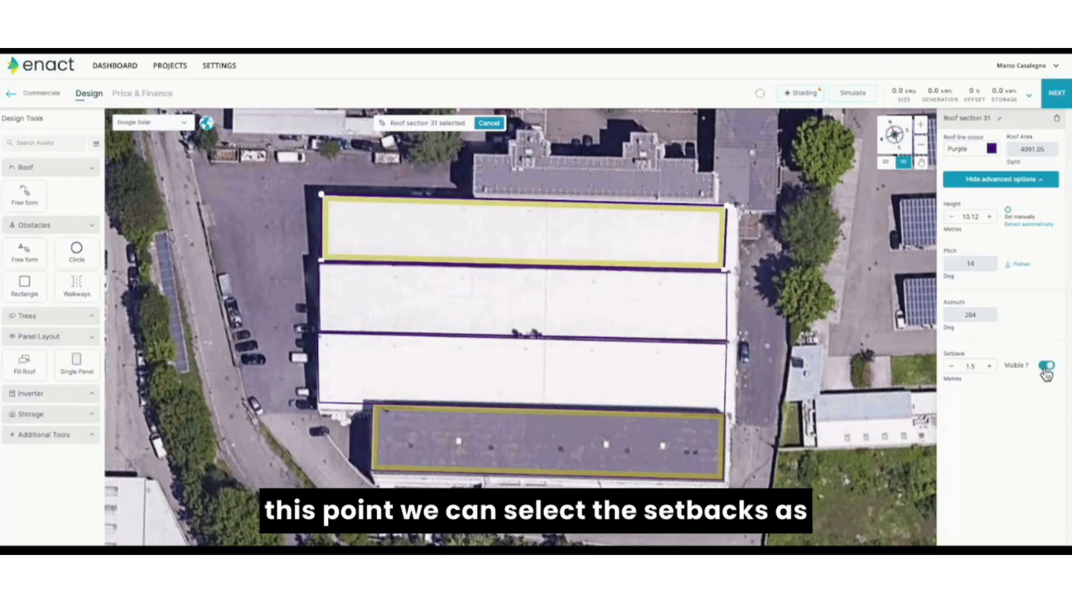
click(558, 368)
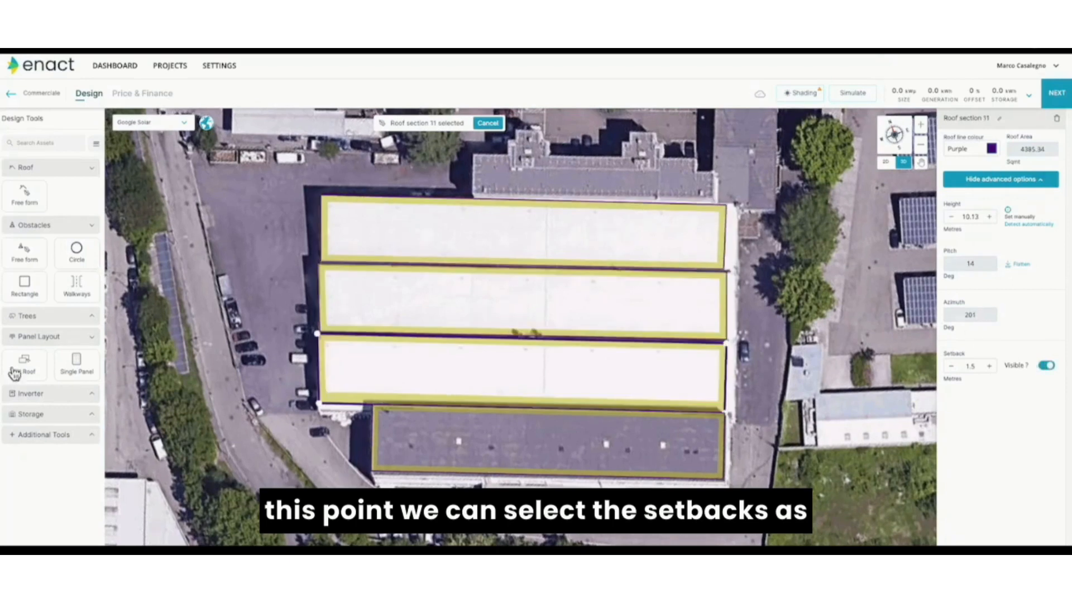
- Place a spherical tree with a crown about 11 m wide on the trees beside the corner of the farthest white roof
click(38, 317)
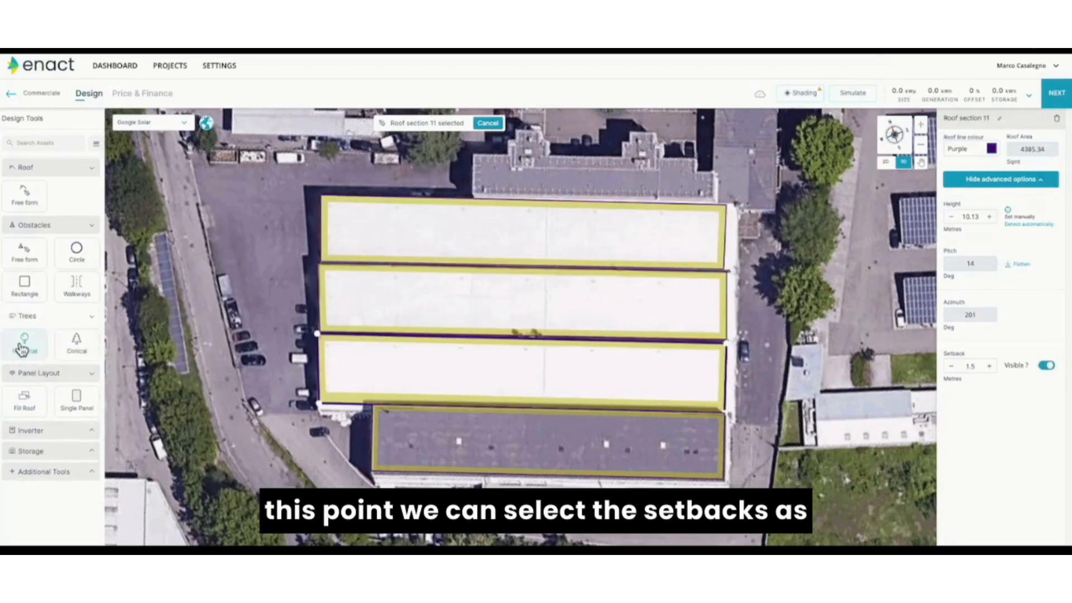
click(23, 346)
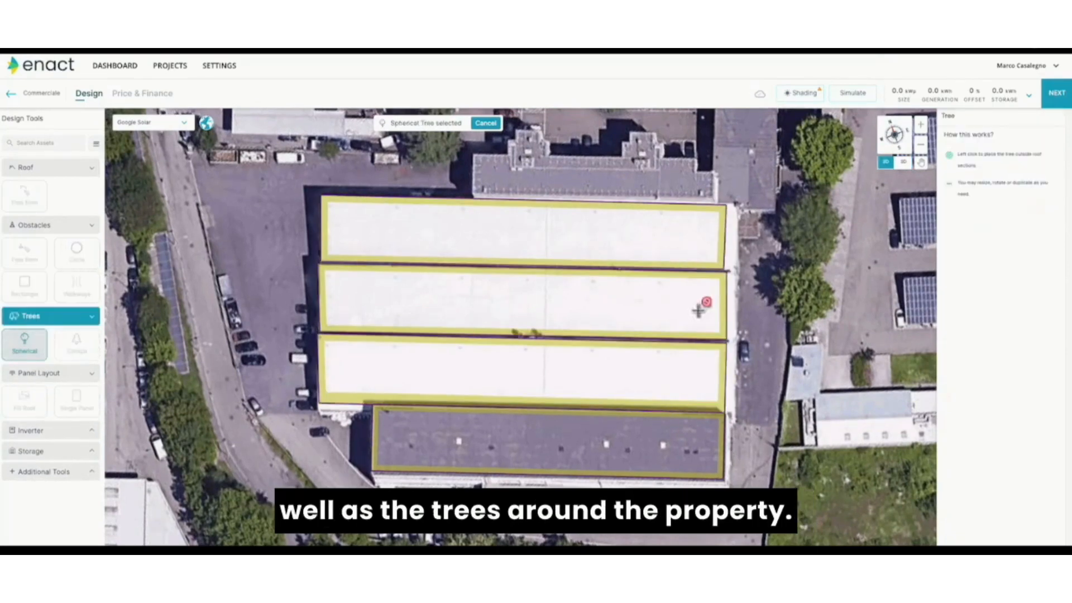
click(804, 207)
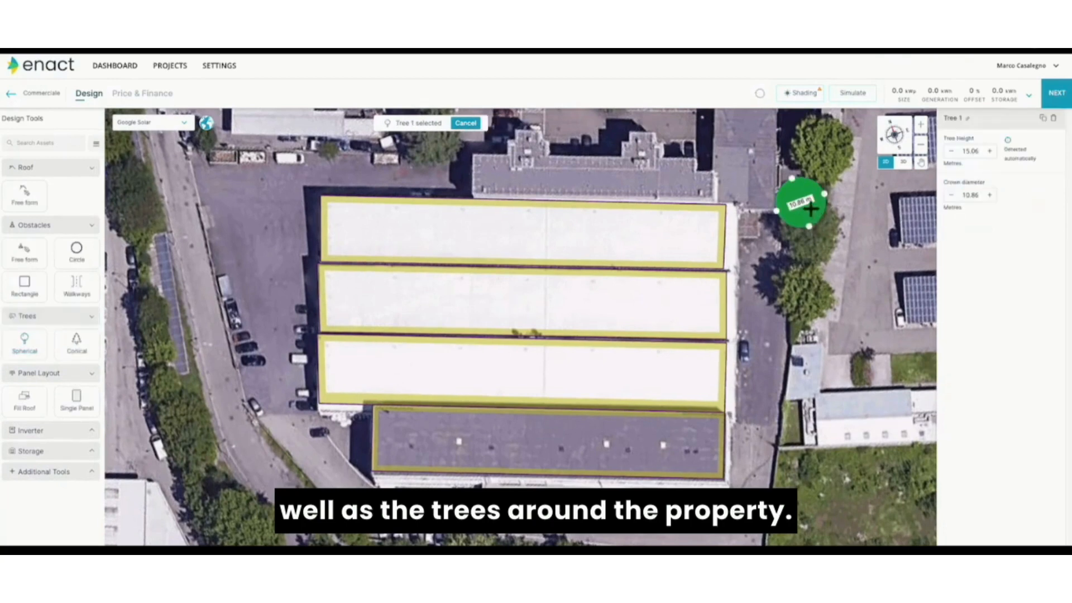
- Shift the first tree onto its canopy and place a second spherical tree with a crown about 11 m wide on the neighbouring canopy
drag(809, 224, 815, 244)
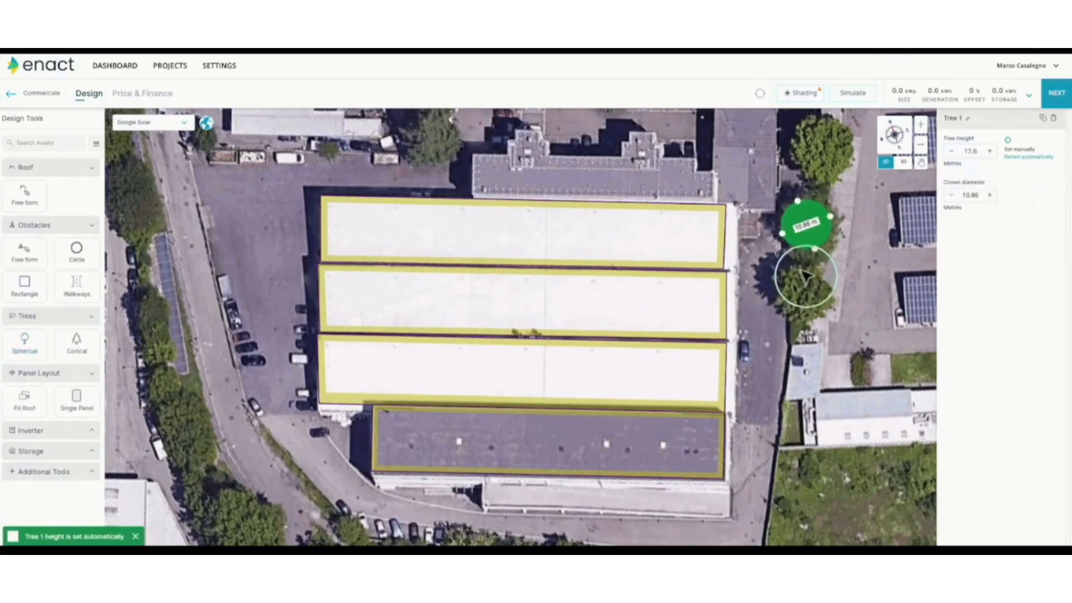
click(26, 345)
click(796, 280)
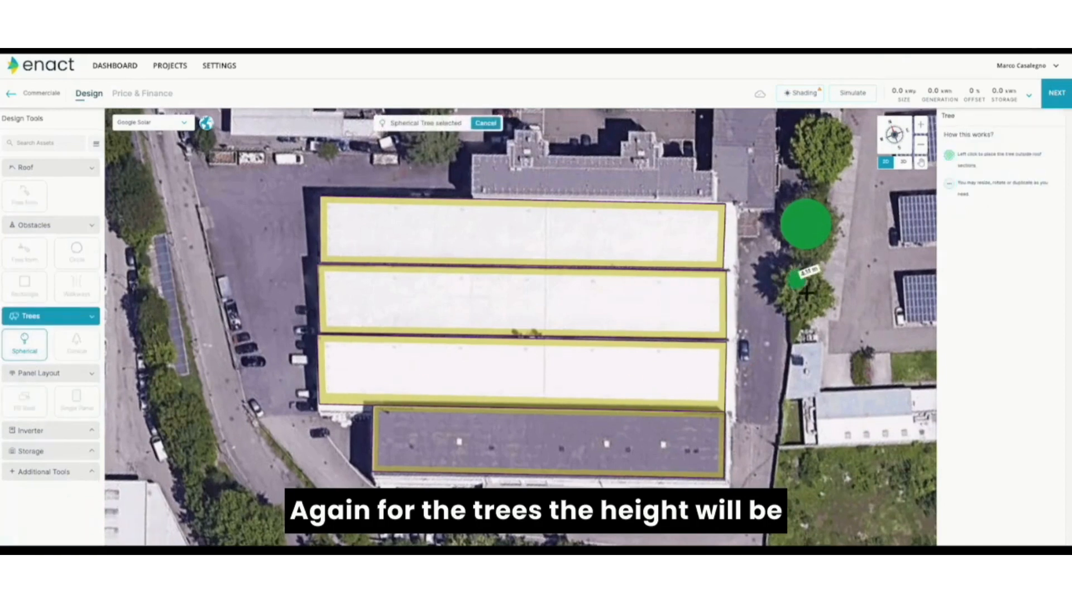
click(812, 302)
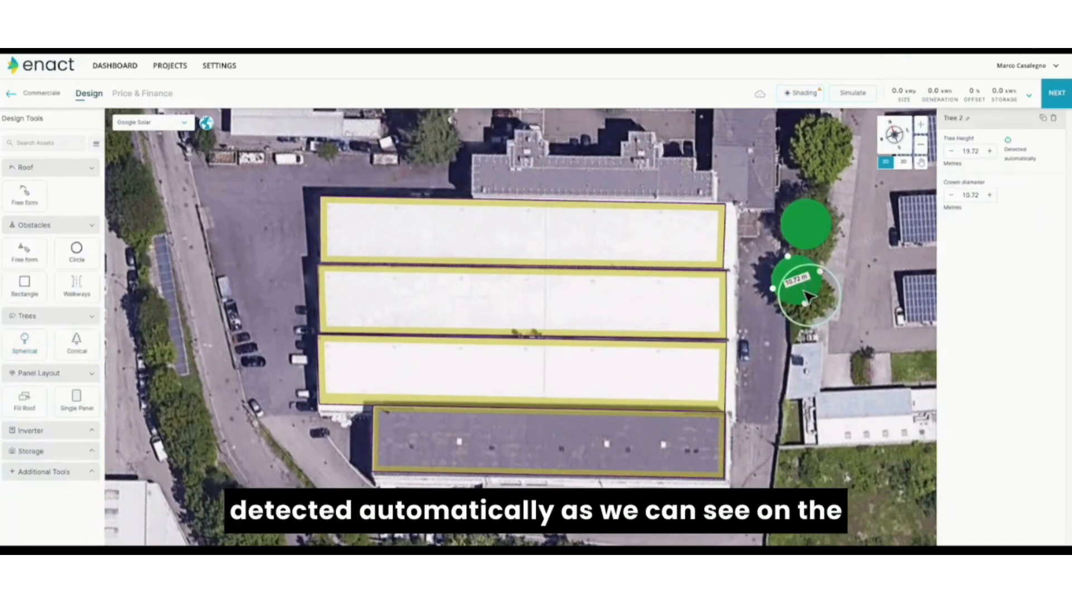
drag(804, 290, 804, 284)
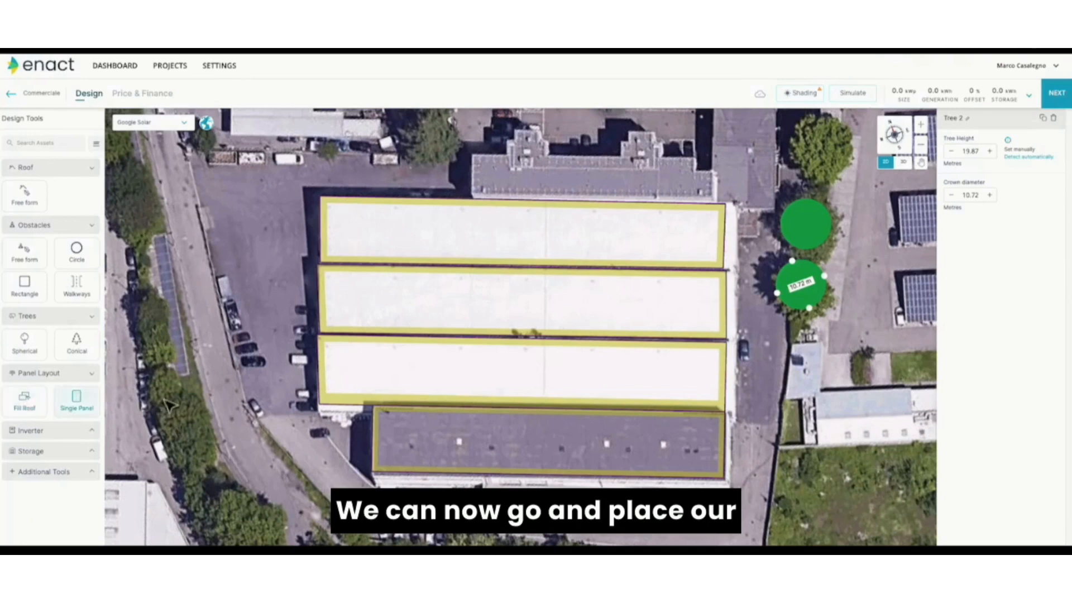
- Fill each of the three white roof sections with solar panels
click(26, 397)
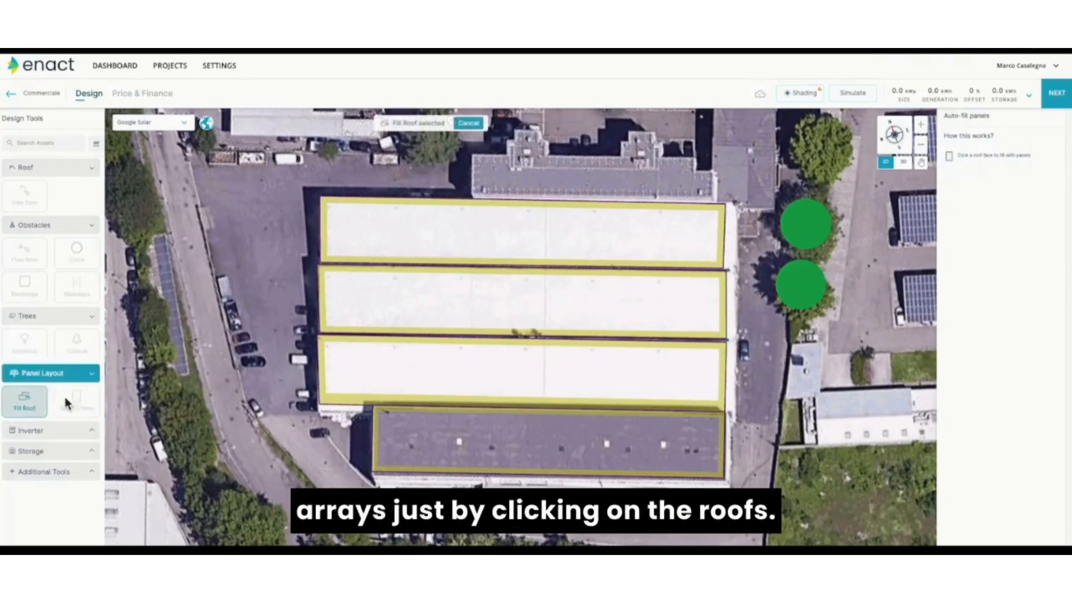
click(469, 384)
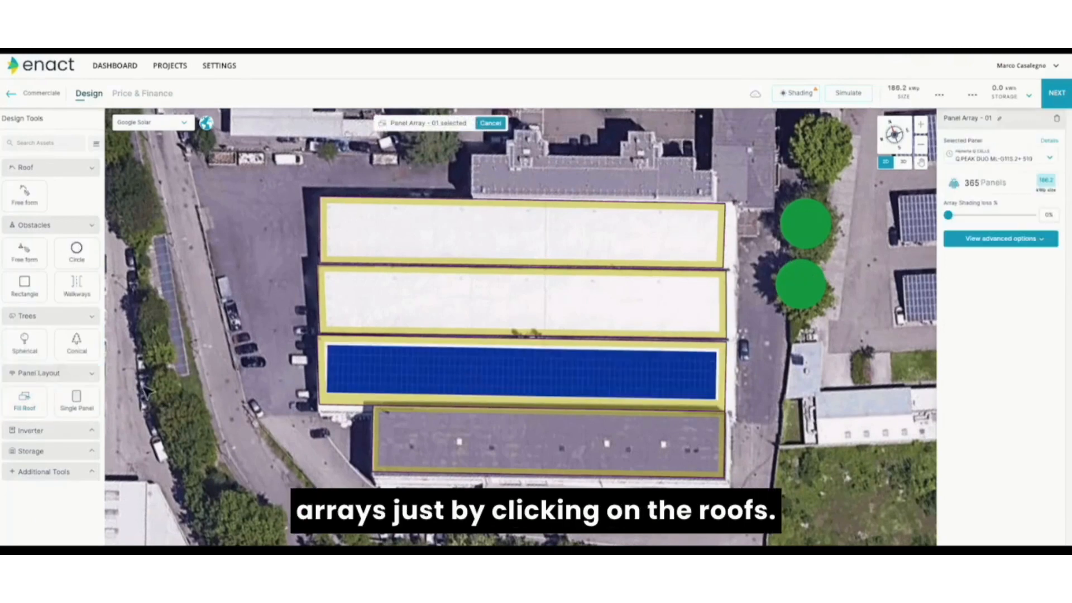
click(28, 406)
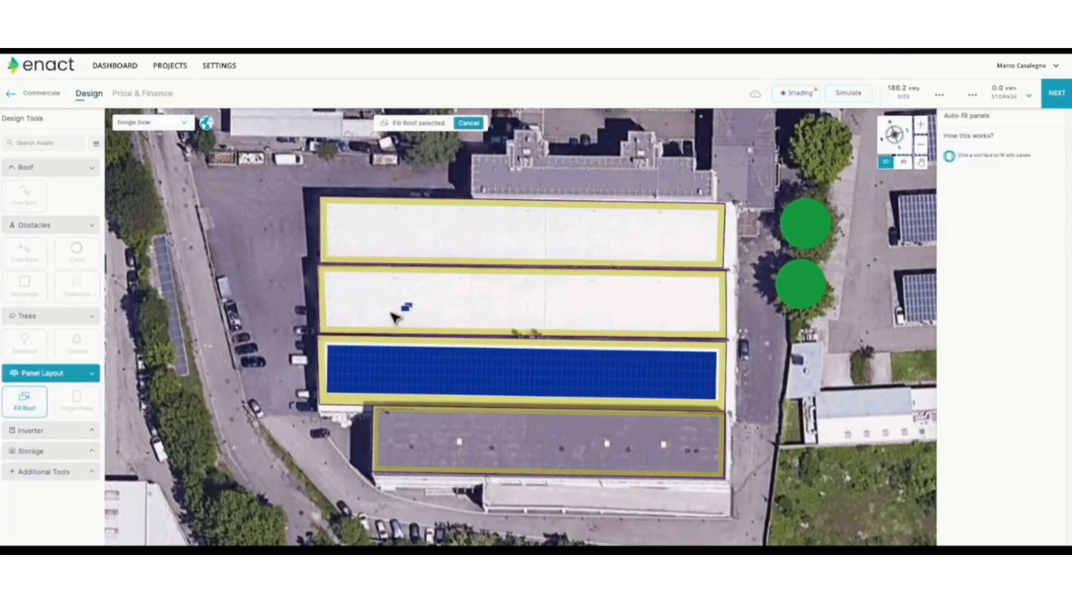
click(399, 311)
click(26, 405)
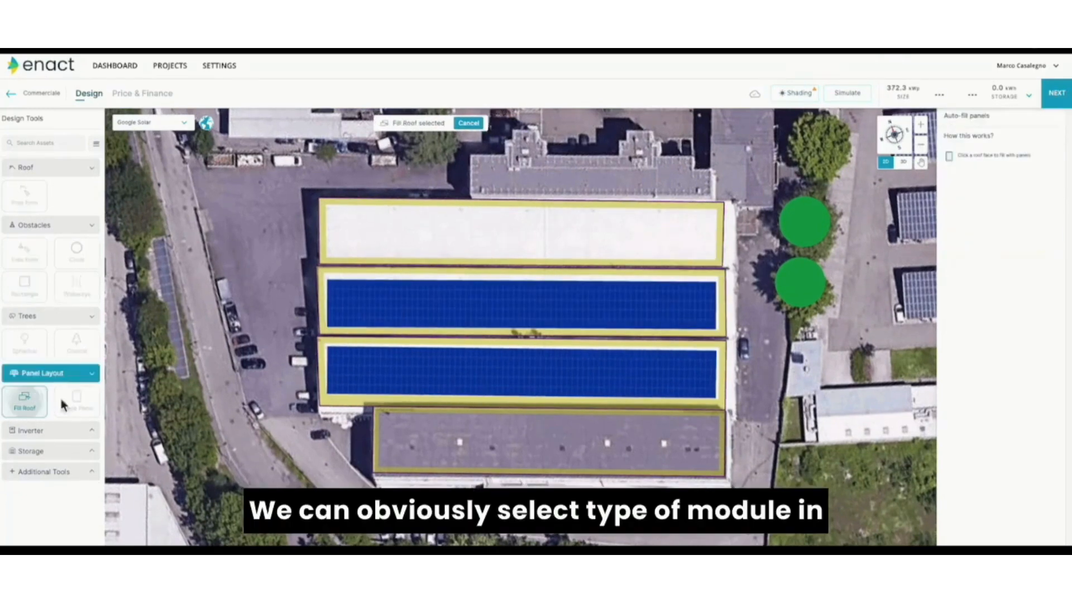
click(450, 247)
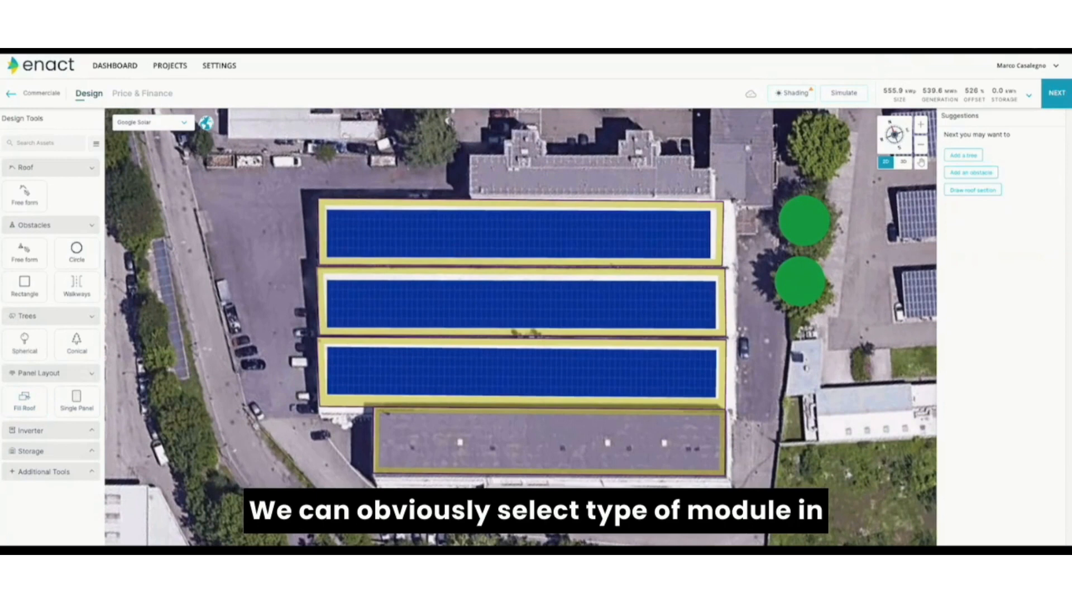
- Run the shading analysis and inspect the irradiance heatmap on the roofs in 3D
click(793, 96)
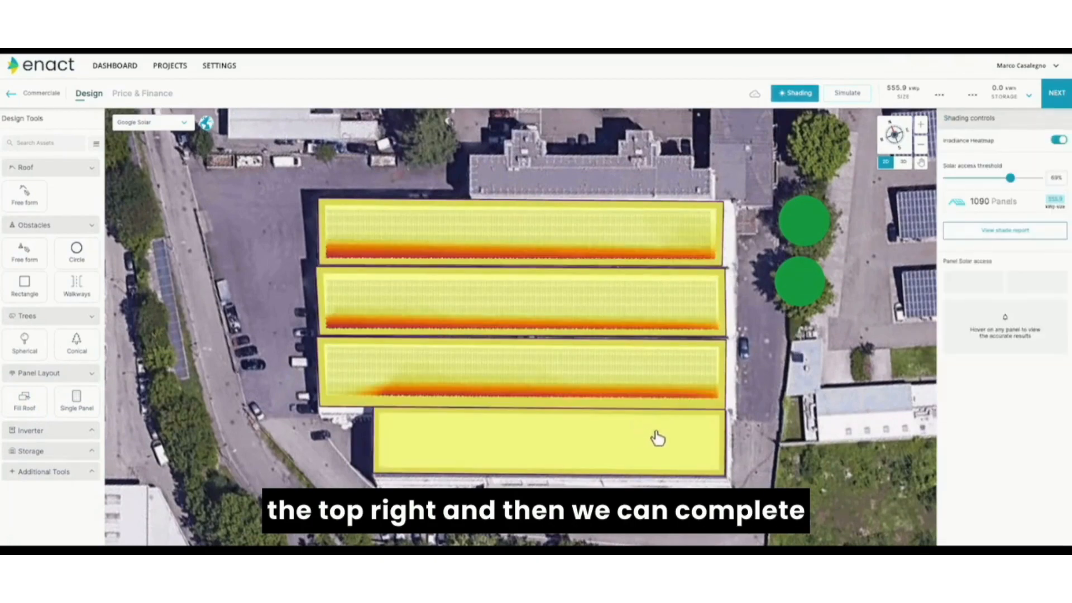
drag(788, 420, 792, 386)
click(903, 162)
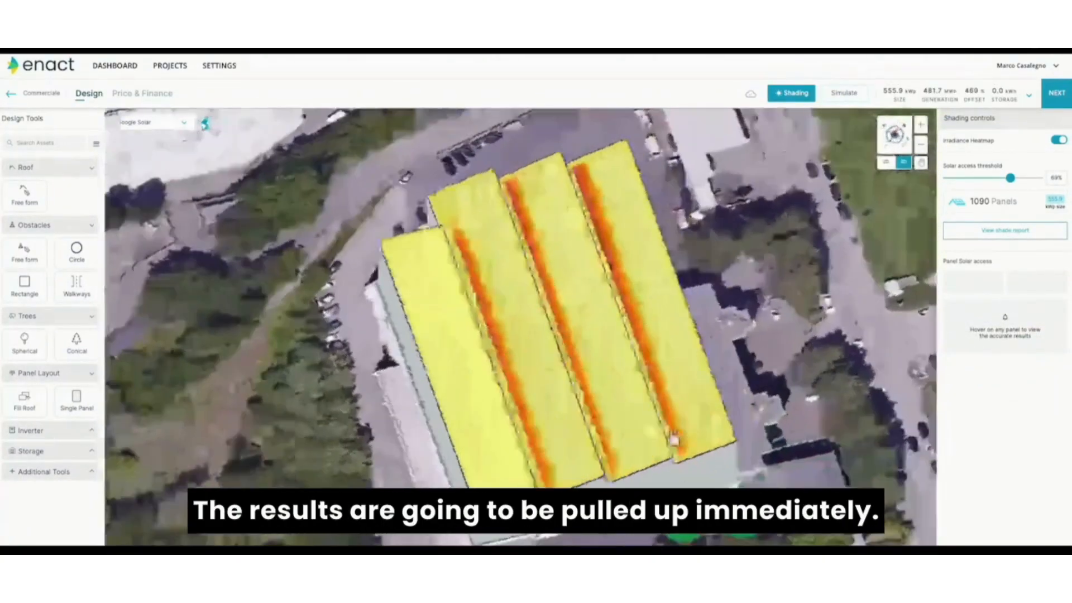
drag(675, 439, 786, 530)
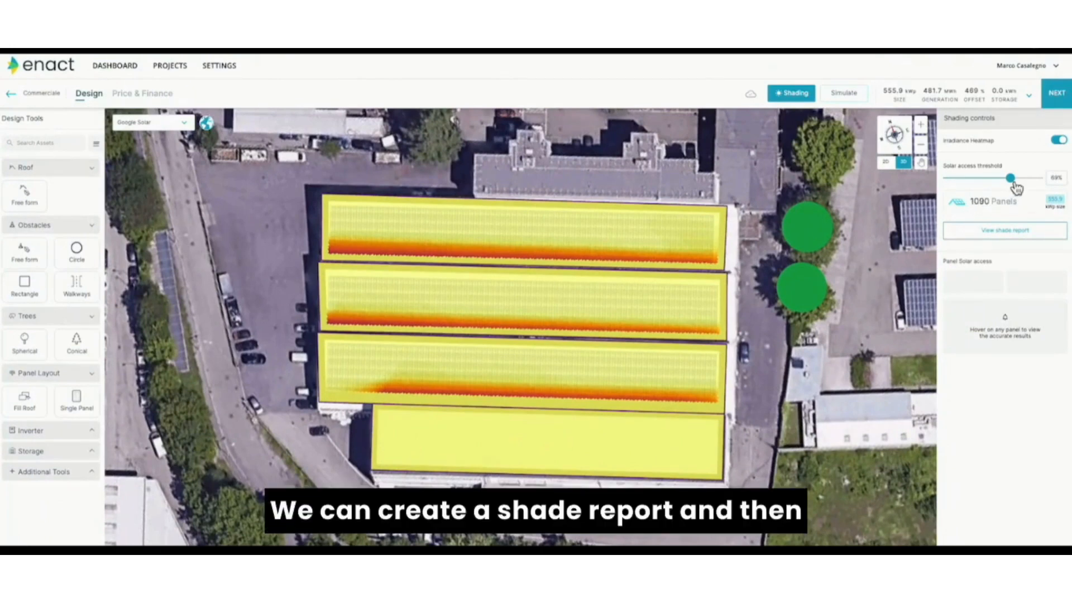
- Raise the solar access threshold to 88% and check the solar access of individual panels in the arrays
drag(1016, 182, 1023, 182)
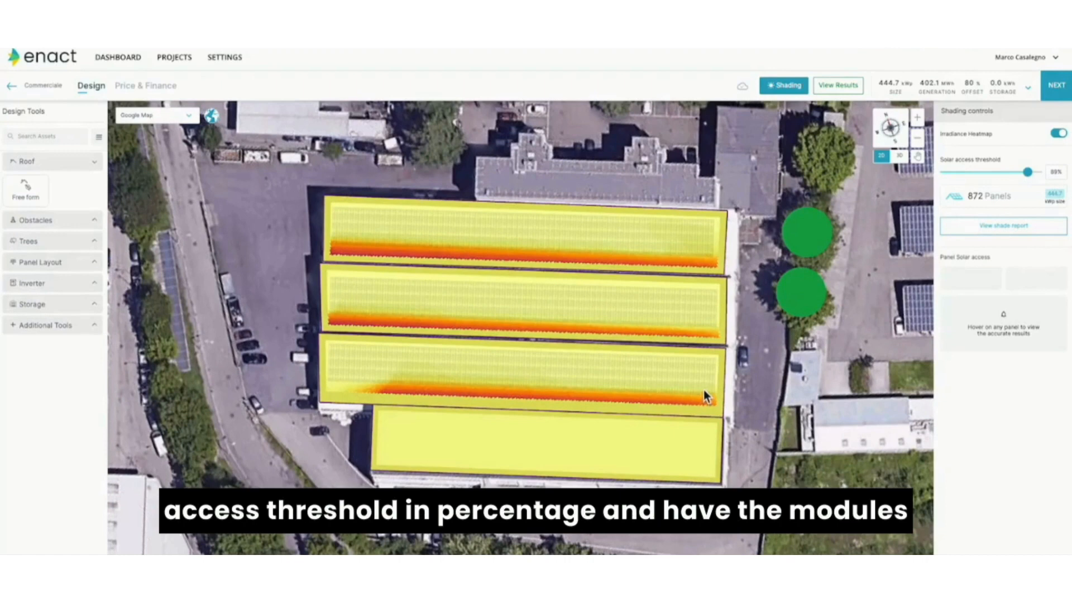
mouse_move(708, 393)
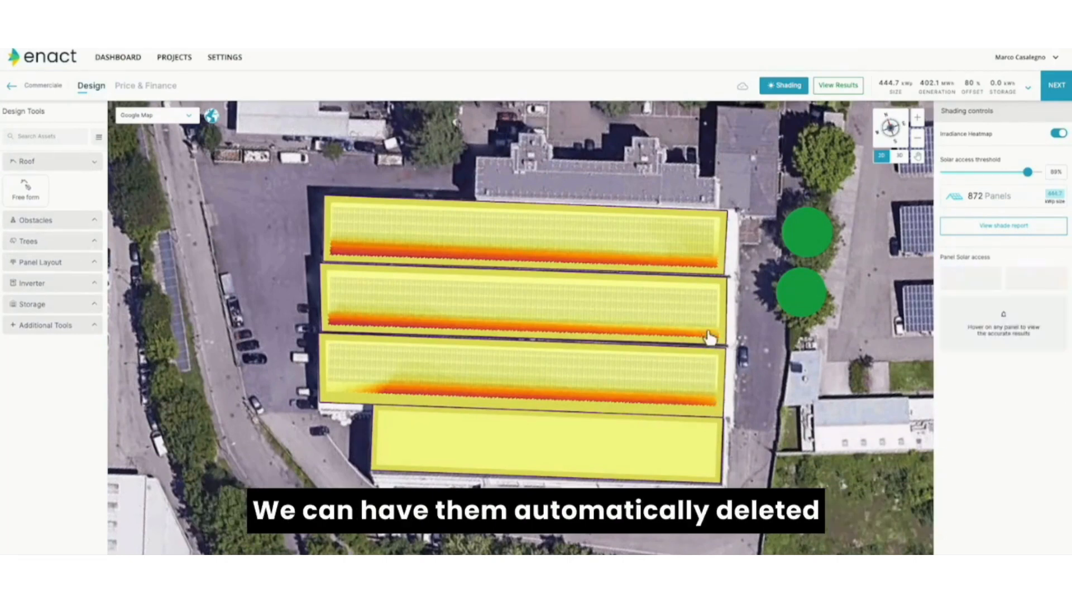
mouse_move(594, 329)
mouse_move(335, 311)
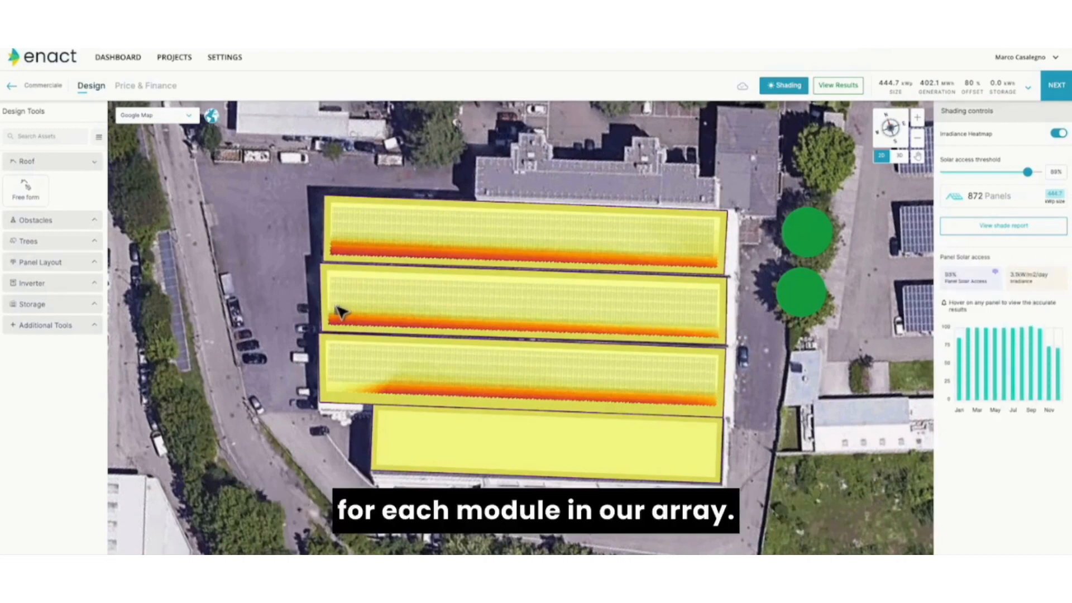
click(781, 85)
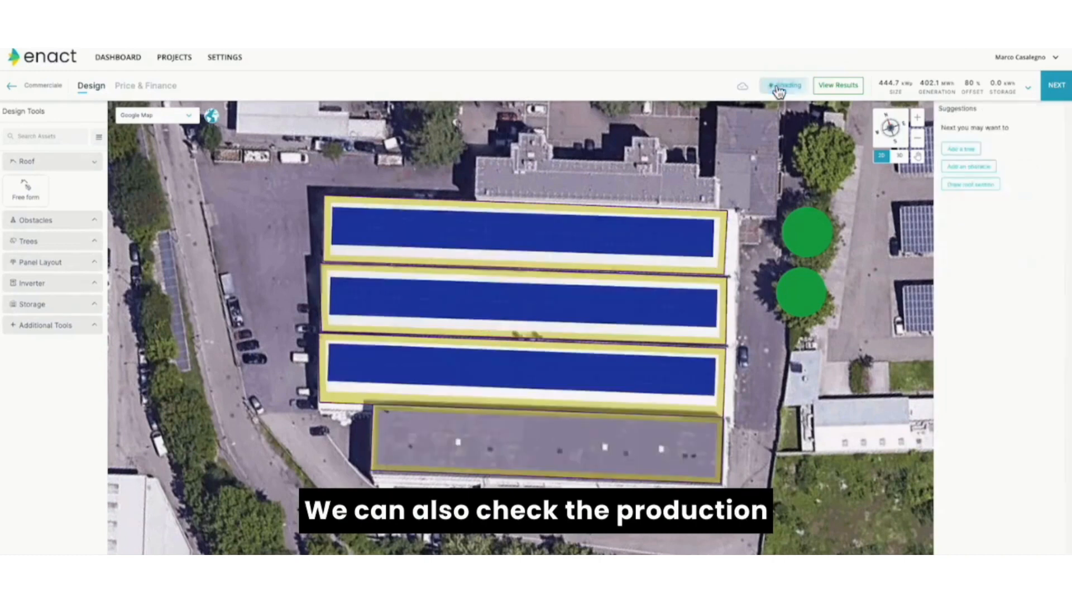
- Add an inverter group of seven SUNGROW SG 50 KTL-M inverters to the design
click(53, 286)
click(26, 311)
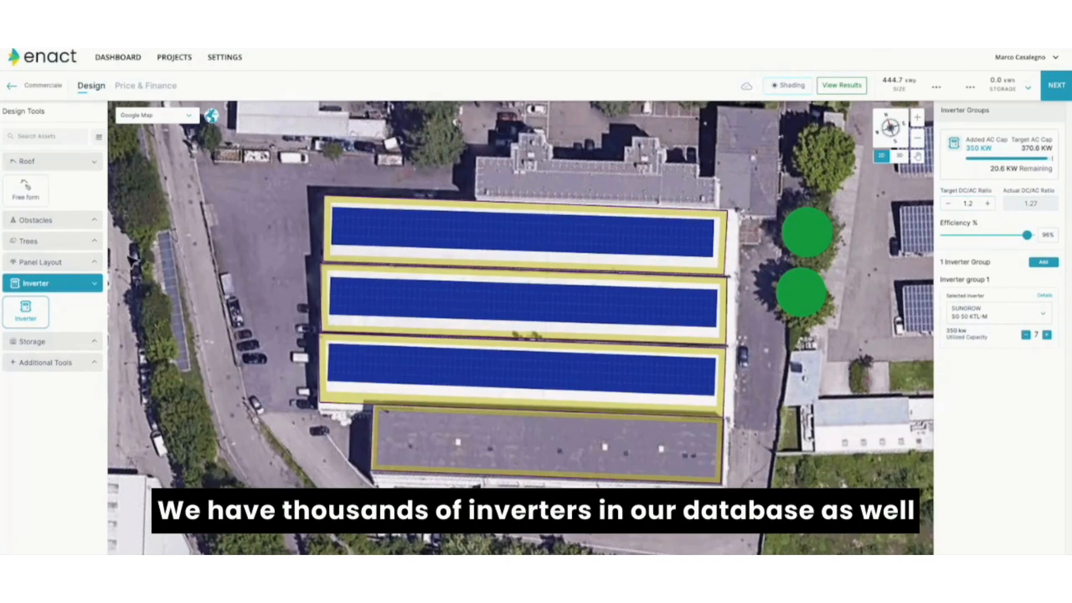
- Add AC-coupled storage using the 480 kWh Energport L120240_4 battery
click(41, 345)
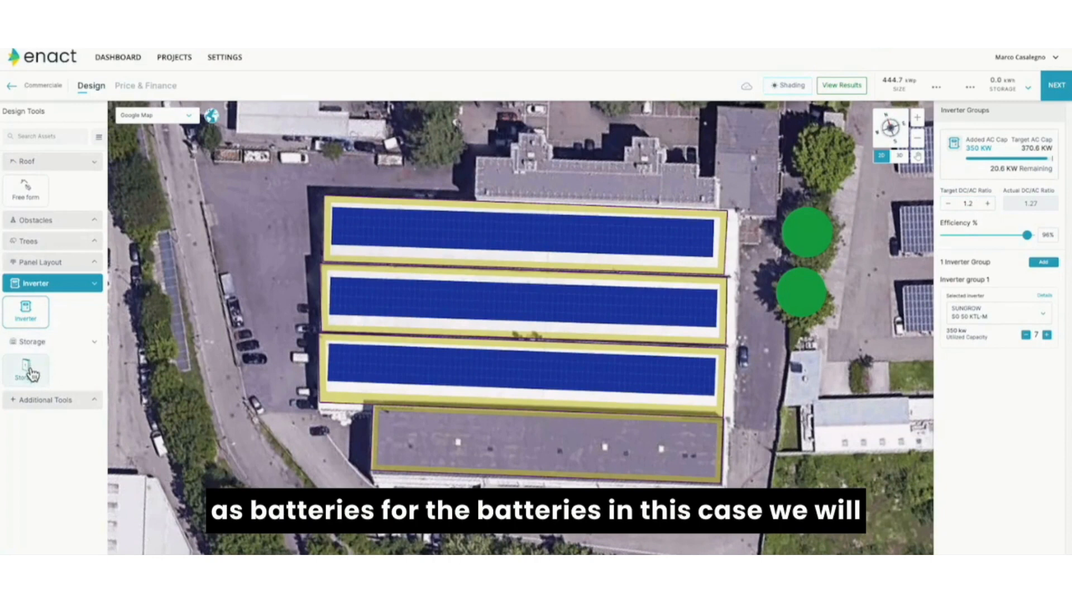
click(29, 369)
click(966, 166)
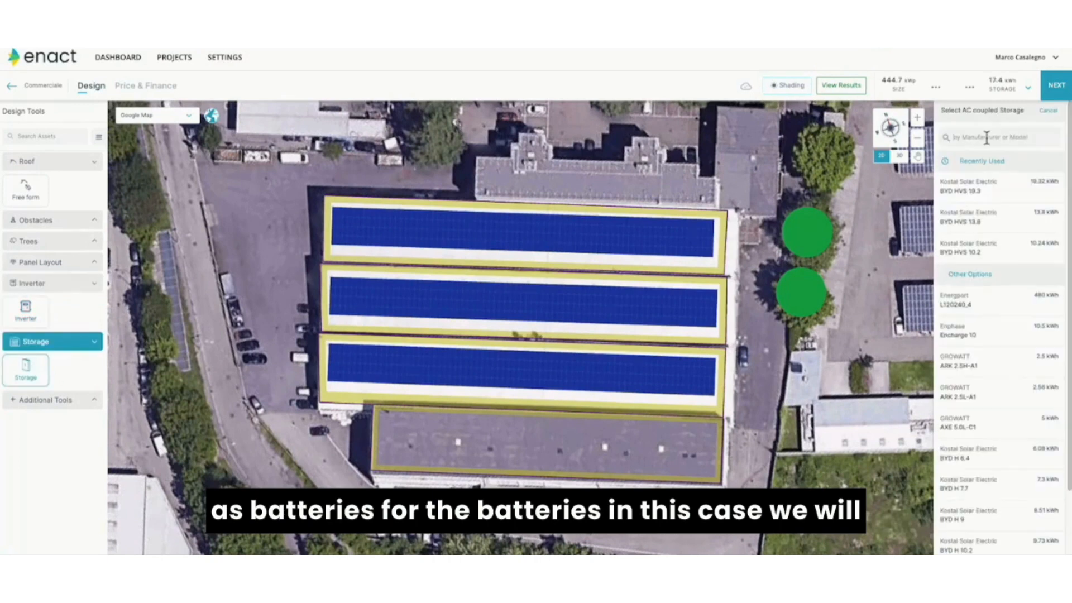
click(979, 311)
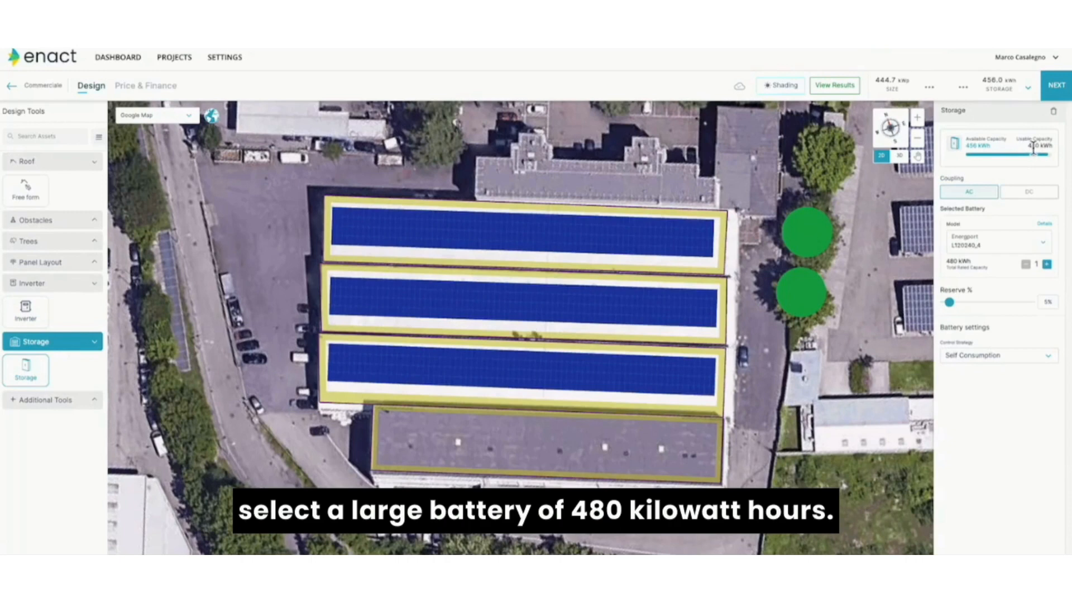
- Set the battery to Time Based Discharge, add the 4 pm and 5 pm intervals for all months, and set its reserve to 10%
click(991, 358)
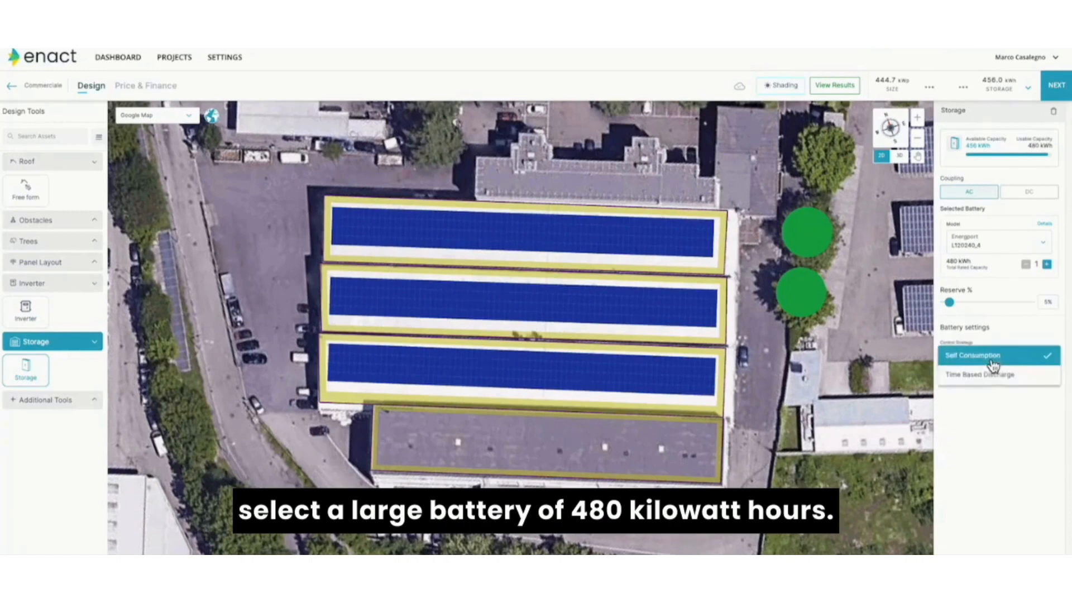
click(986, 378)
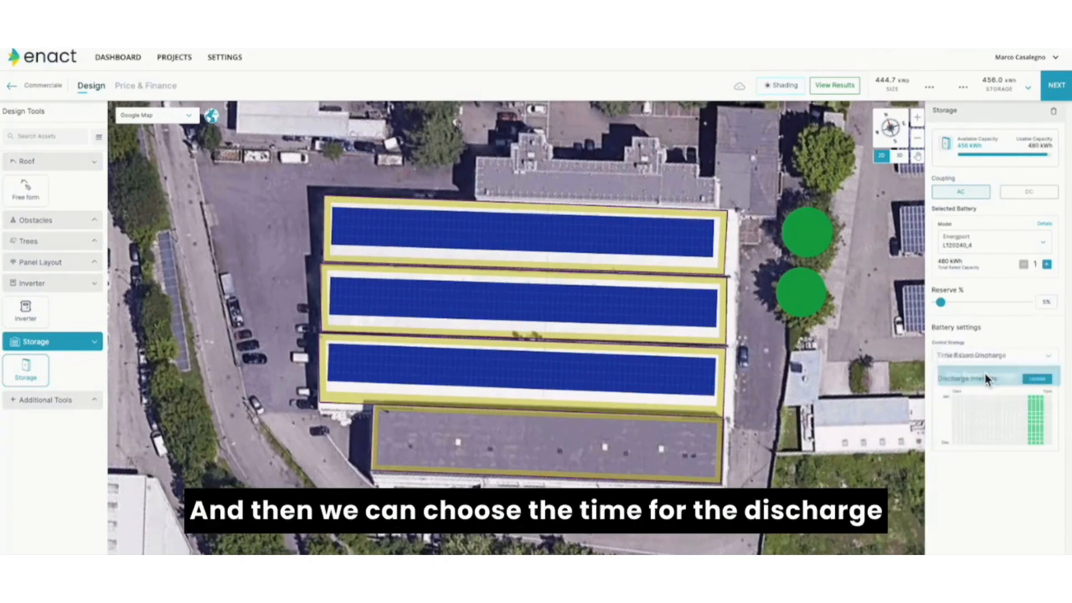
click(1038, 379)
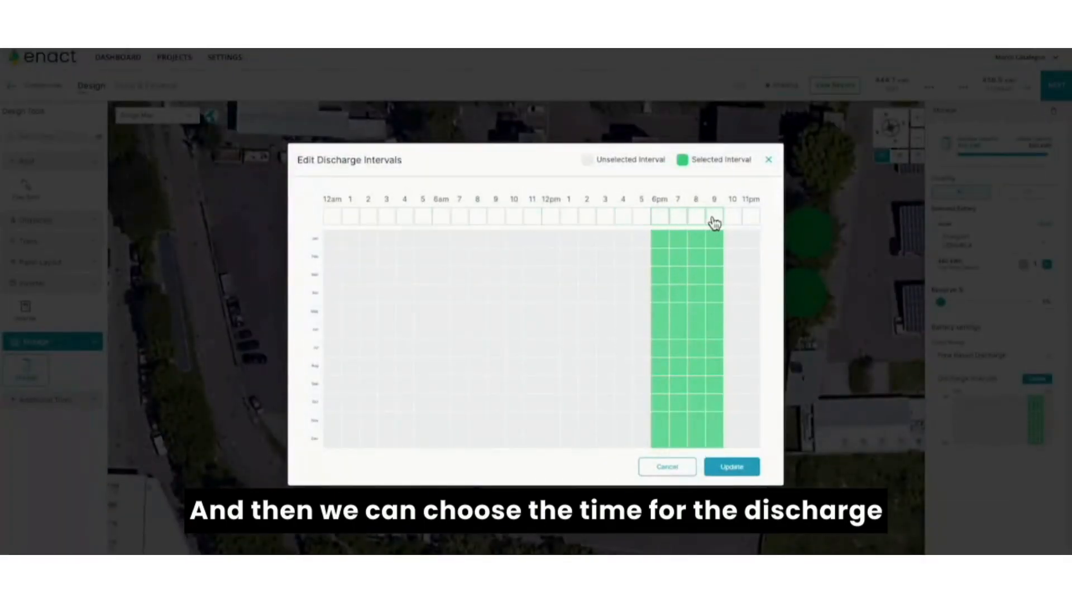
click(626, 216)
click(647, 216)
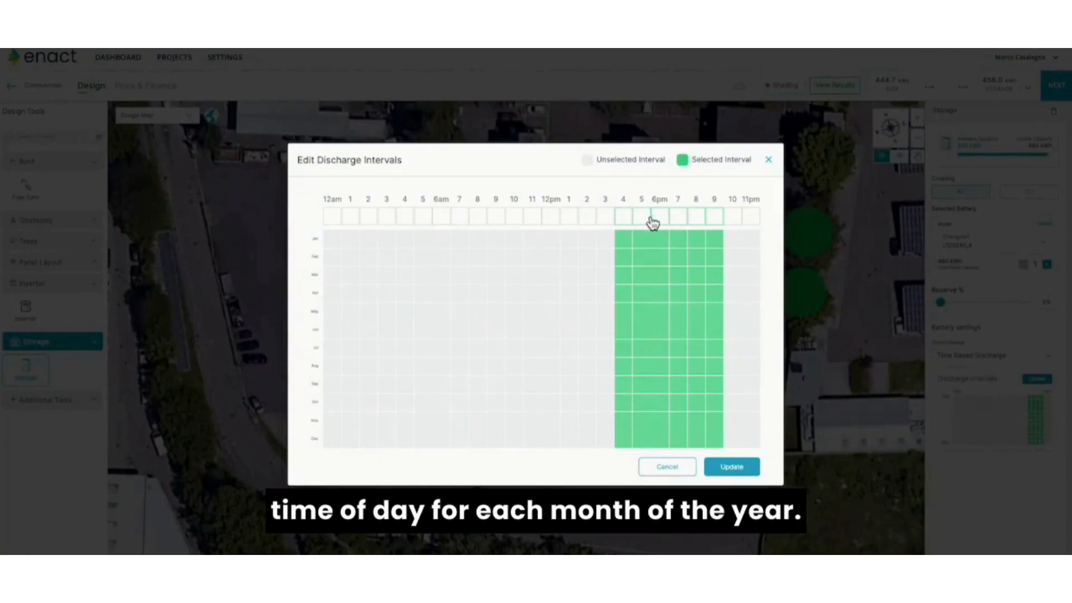
click(732, 467)
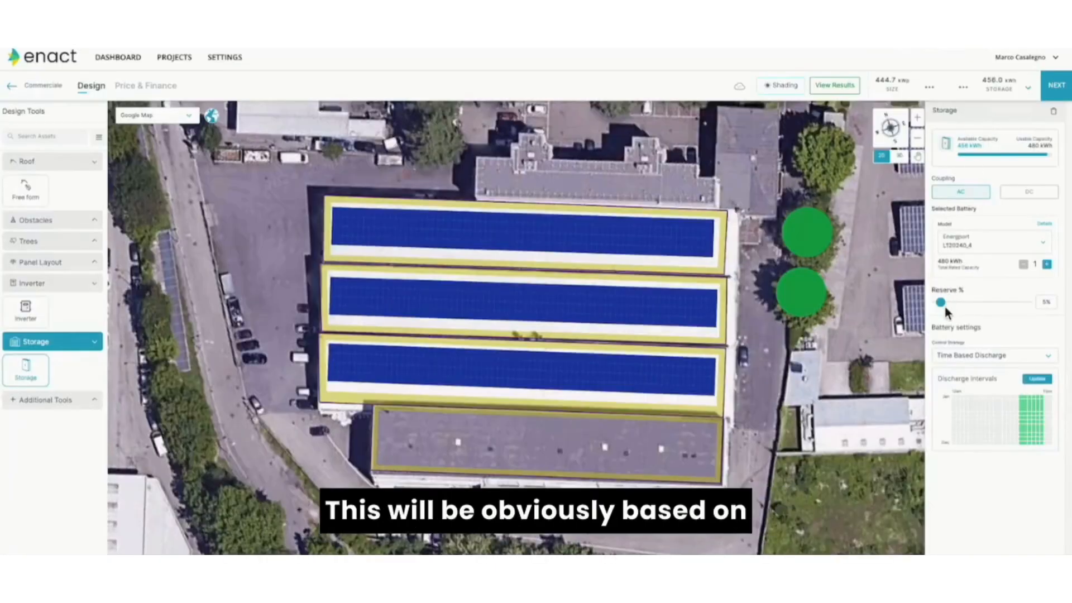
drag(942, 303, 953, 312)
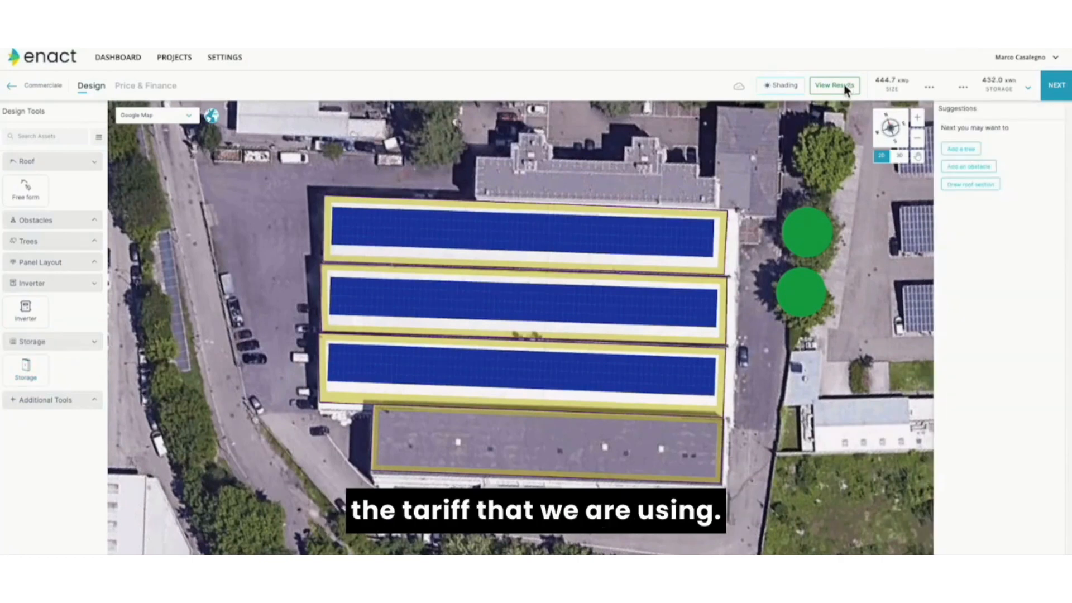
- Open the simulation results and review the consumption, grid independence, grid import, solar distribution, grid export and storage state of charge charts
click(843, 85)
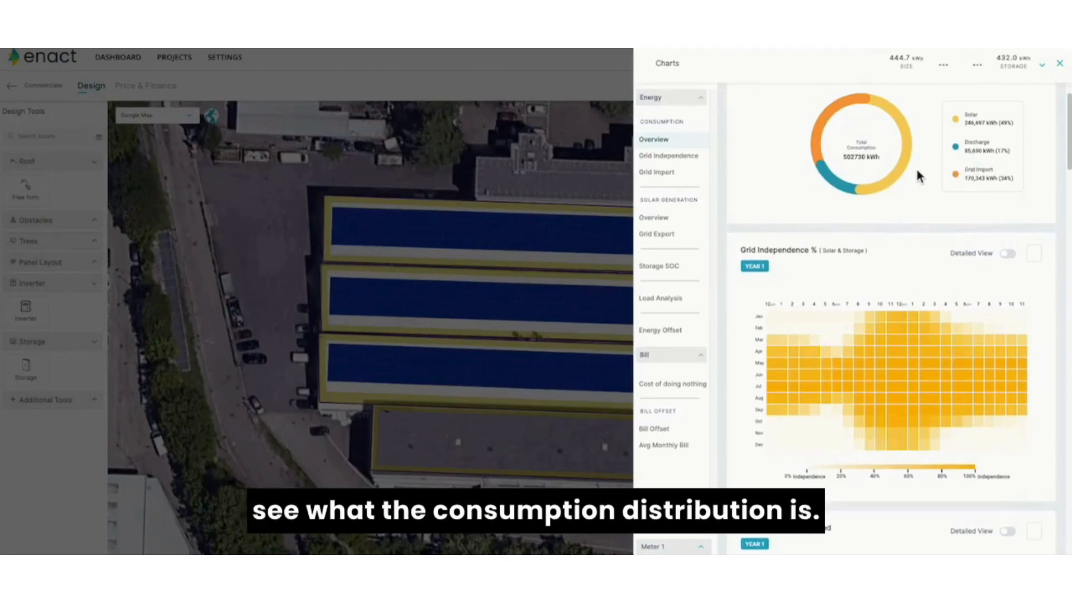
scroll(854, 216, down, 10)
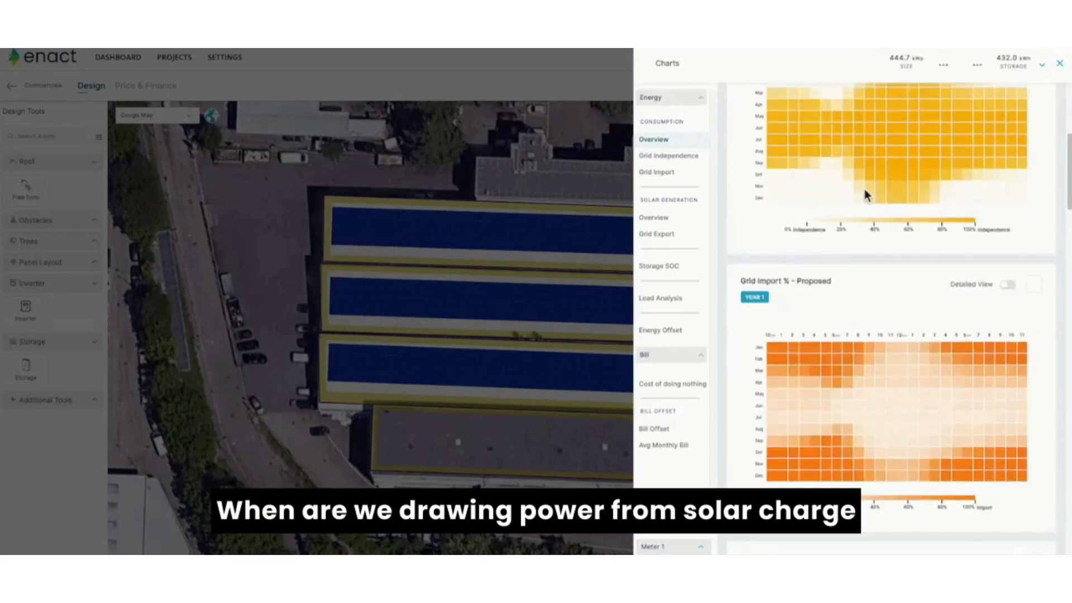
scroll(874, 219, down, 4)
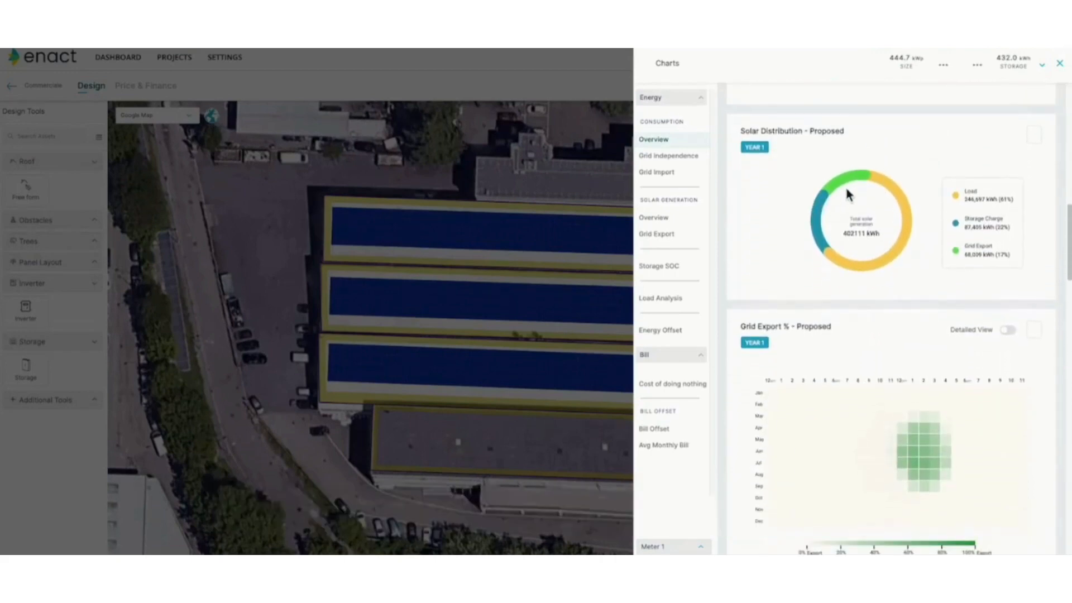
scroll(880, 209, down, 8)
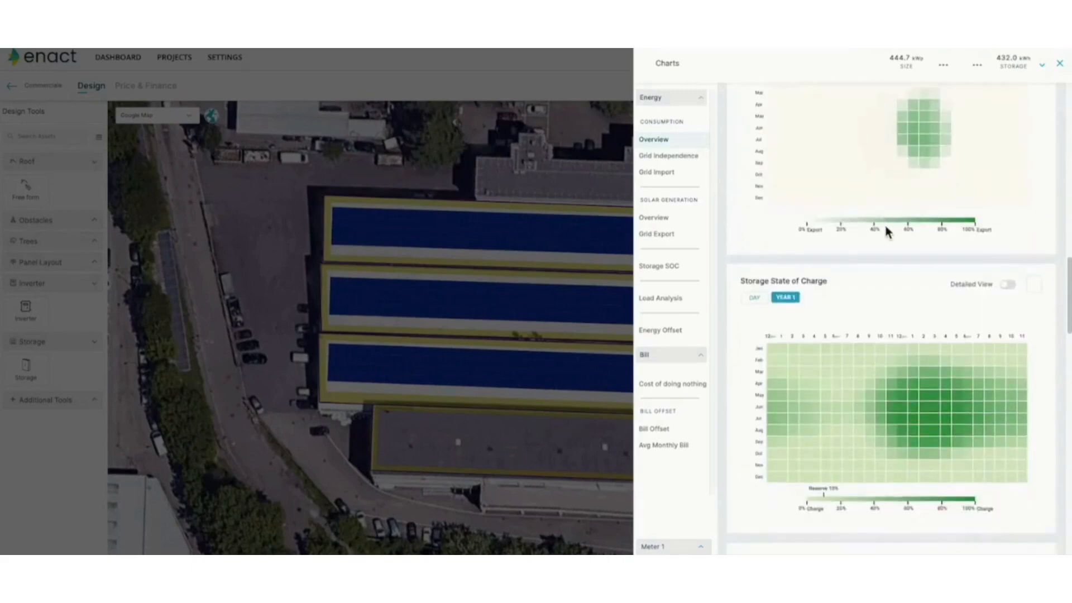
- Extend the load analysis around 9 Aug to three days, and review the energy offset, cost of doing nothing and bill offset charts
scroll(899, 249, down, 5)
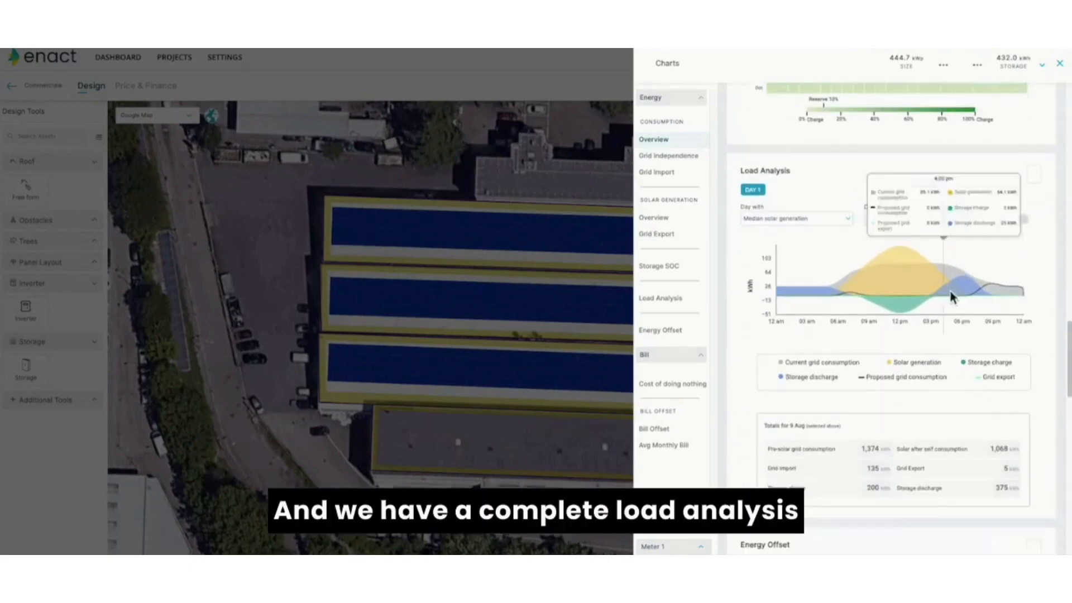
click(1020, 214)
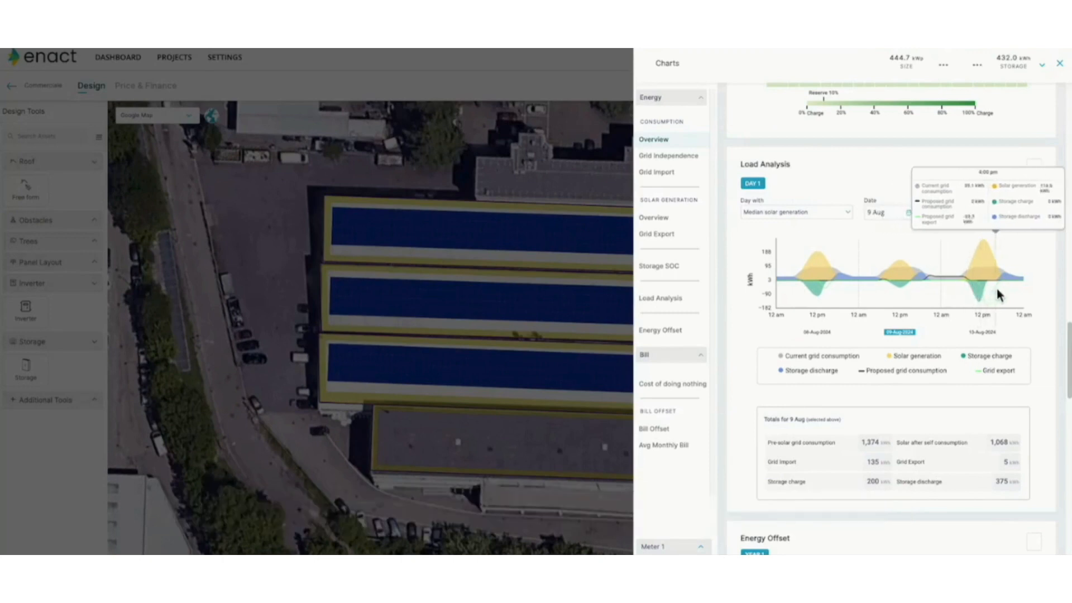
scroll(873, 284, down, 5)
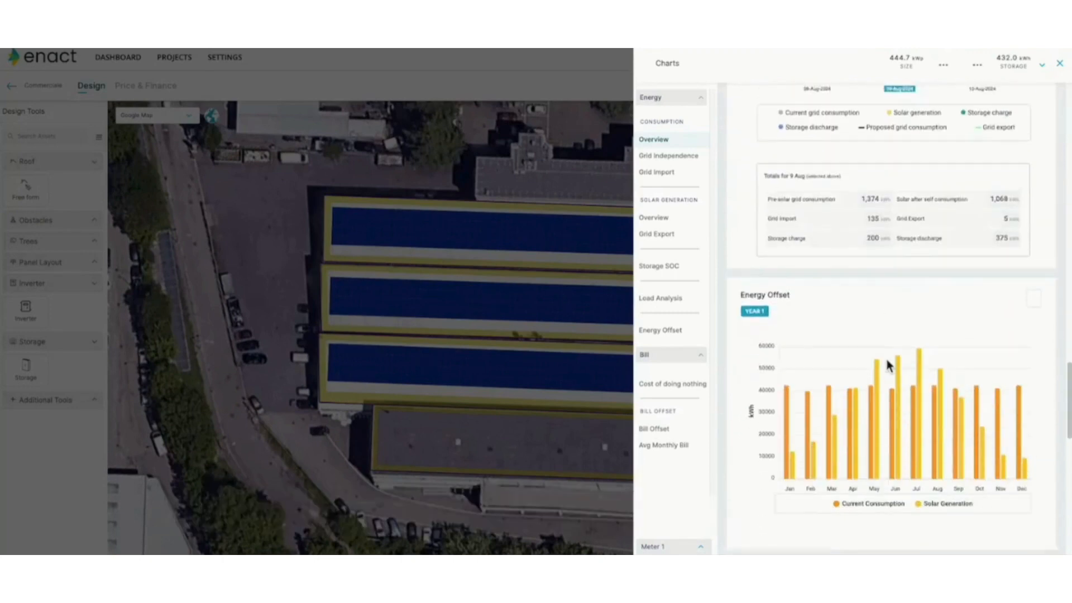
scroll(886, 359, down, 5)
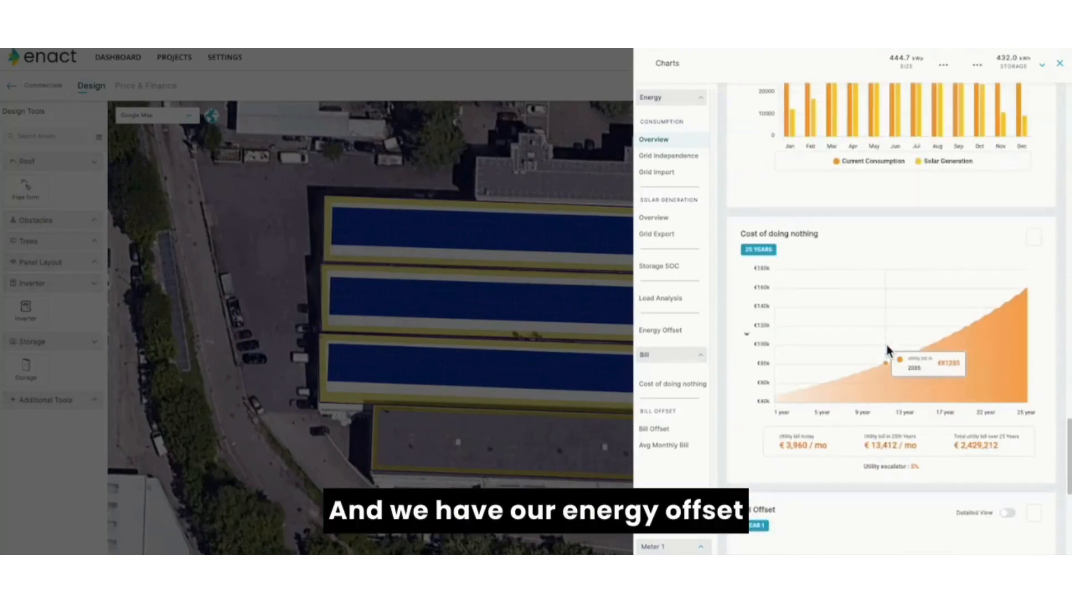
scroll(885, 302, down, 6)
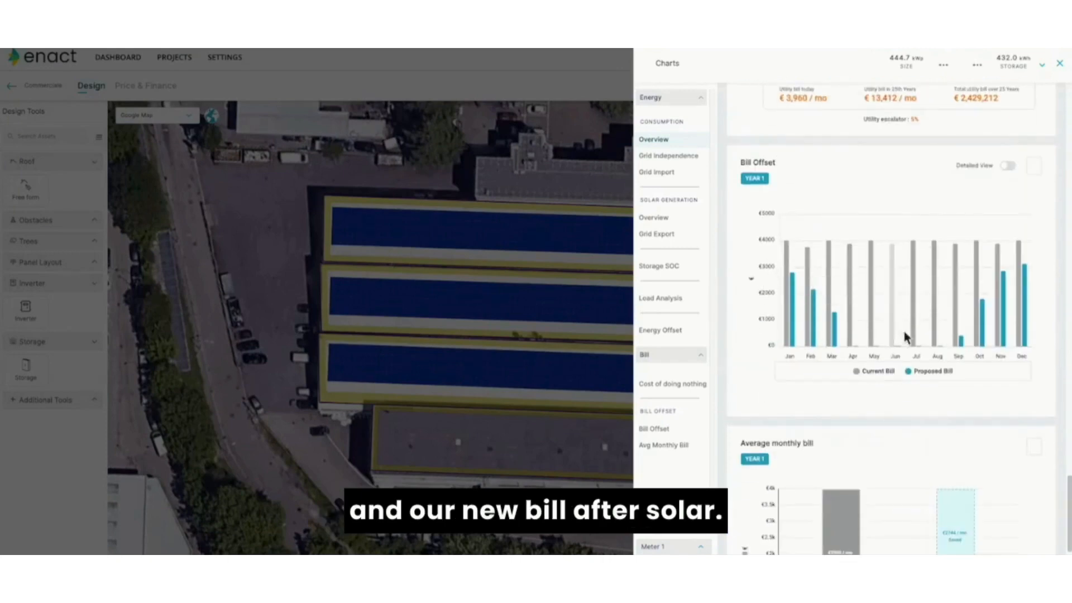
- Review the monthly bill offset and average monthly bill charts for the system with the battery
scroll(969, 342, down, 3)
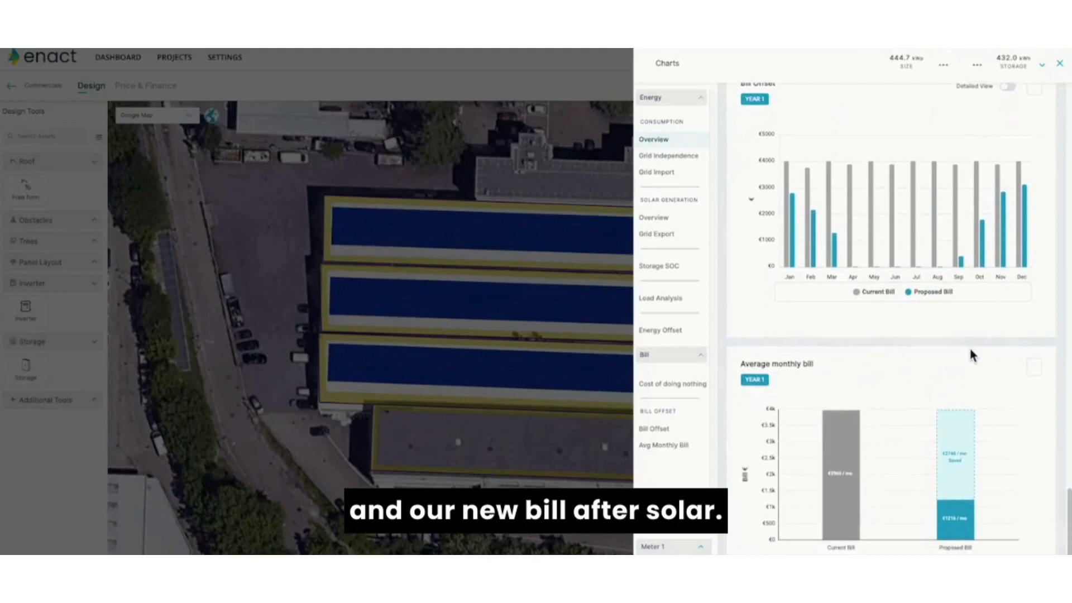
scroll(963, 354, down, 2)
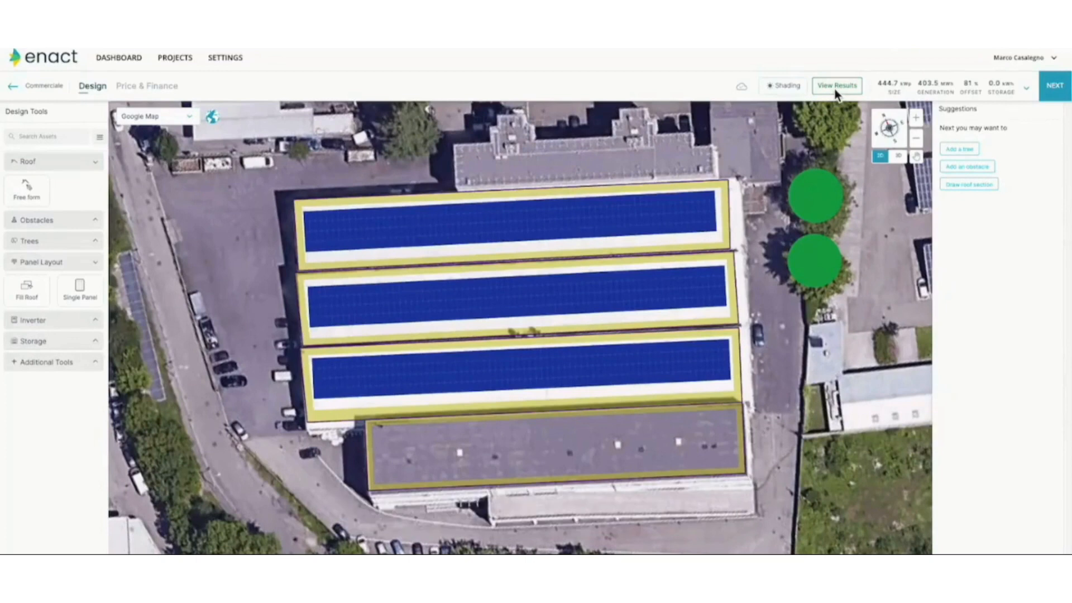
- Open the simulation results for the design without storage, review the charts through to the average monthly bill, and close them
click(838, 87)
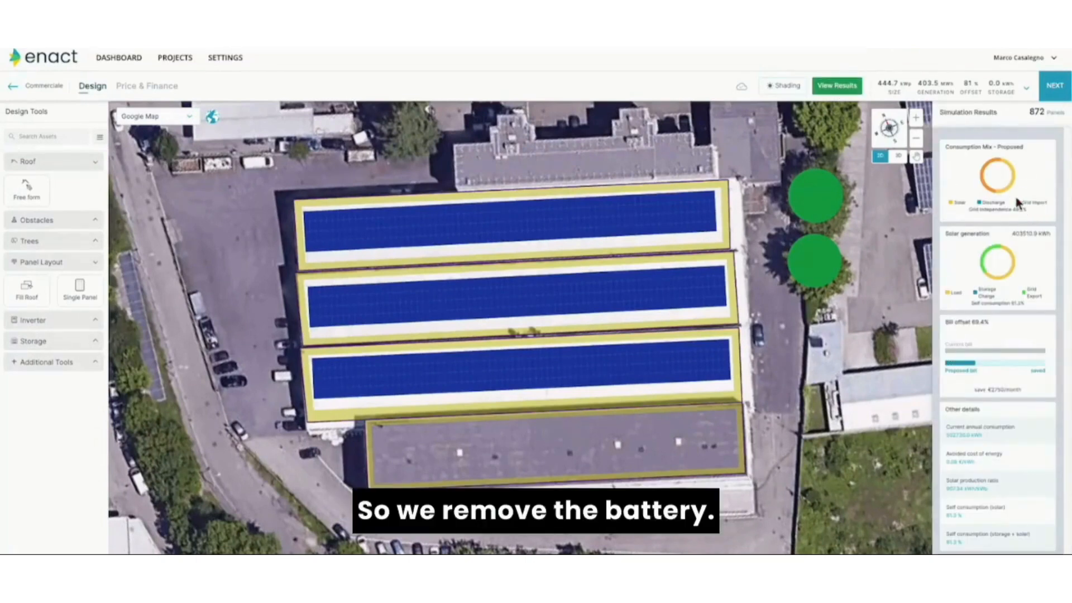
scroll(992, 204, down, 1)
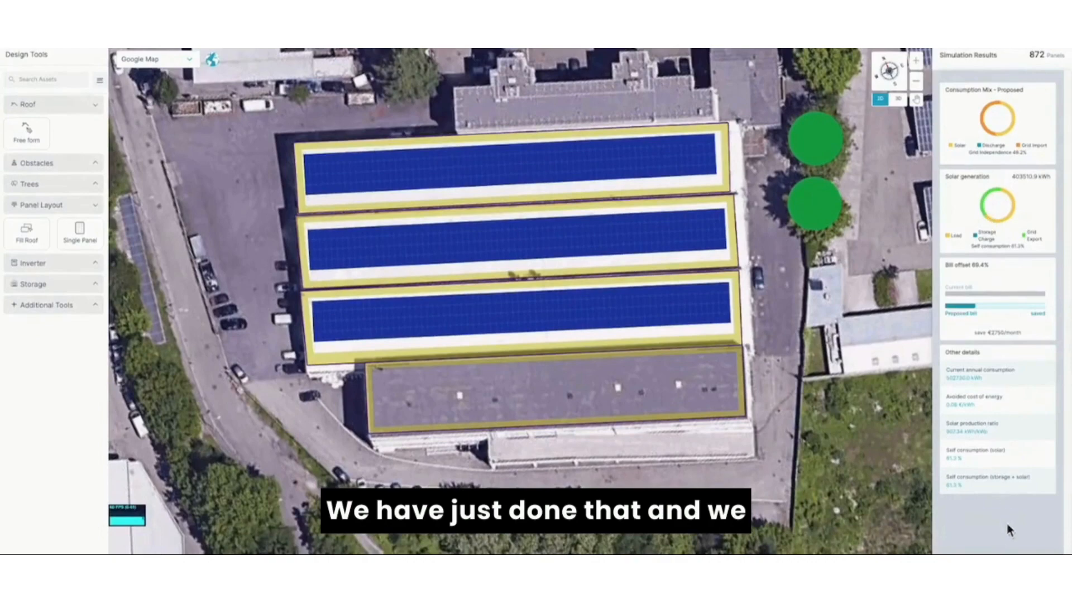
click(996, 204)
scroll(888, 301, down, 3)
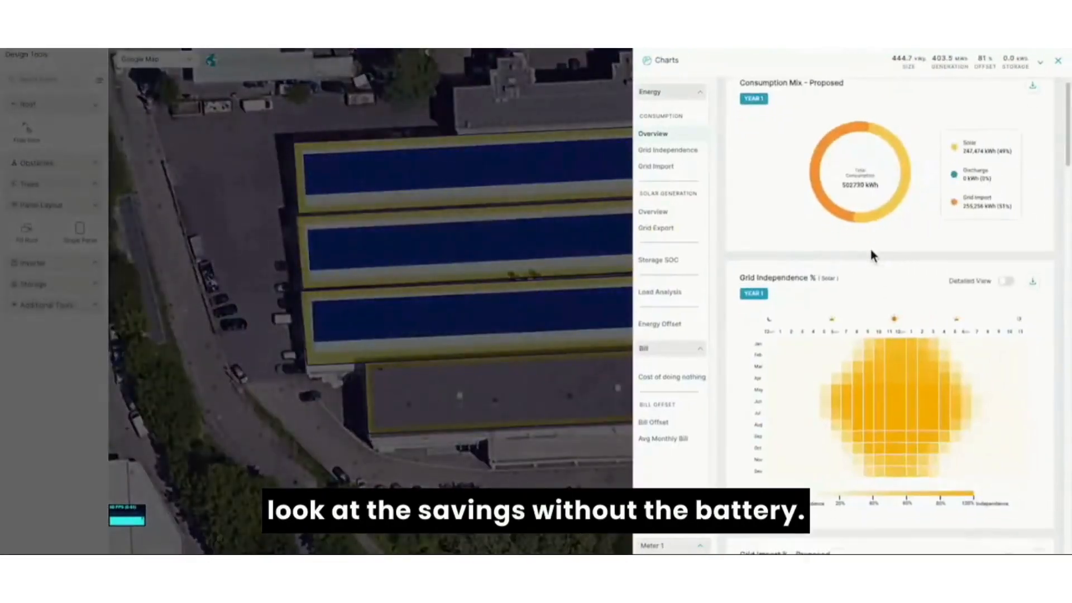
scroll(871, 254, down, 10)
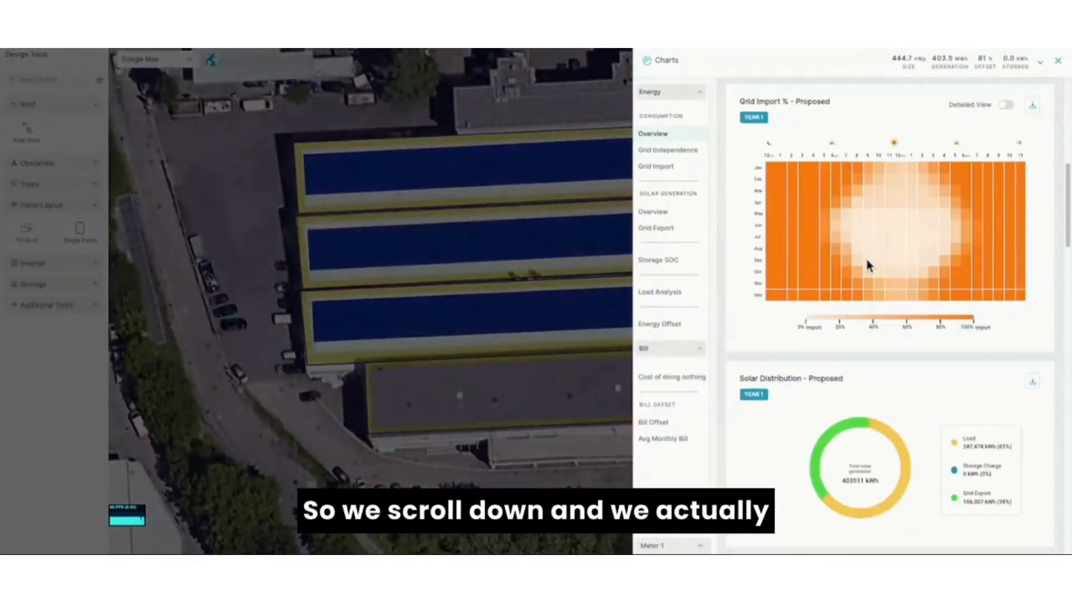
scroll(866, 260, down, 7)
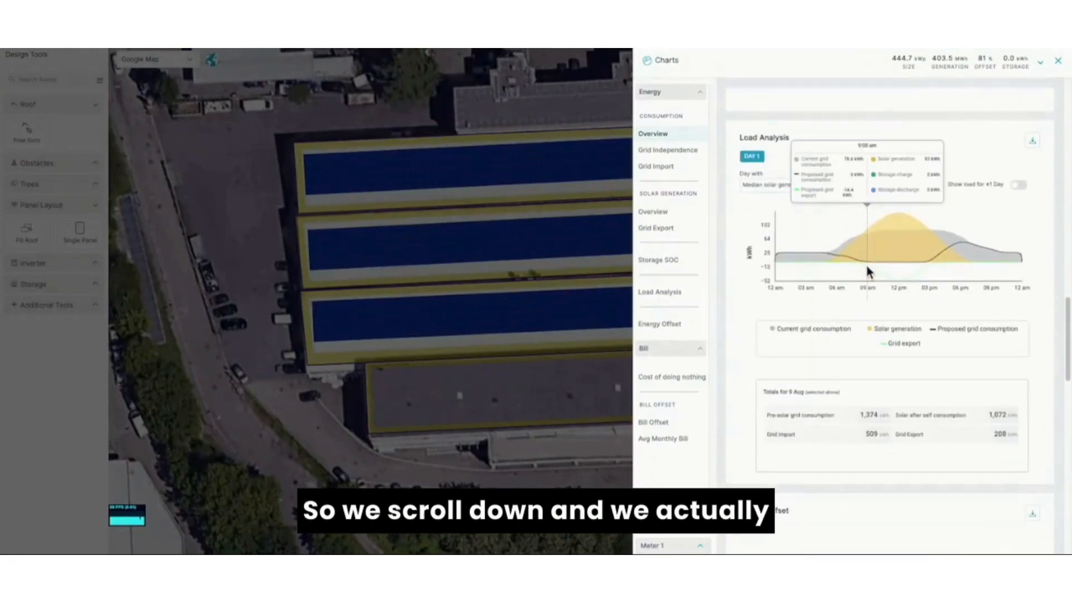
scroll(866, 266, down, 5)
scroll(868, 272, down, 12)
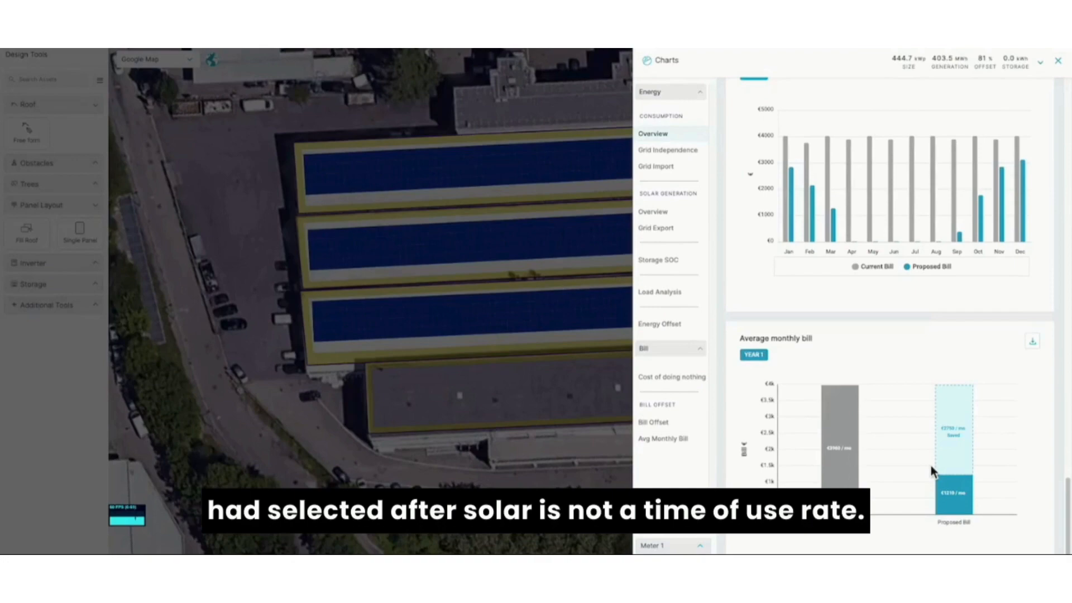
click(1059, 63)
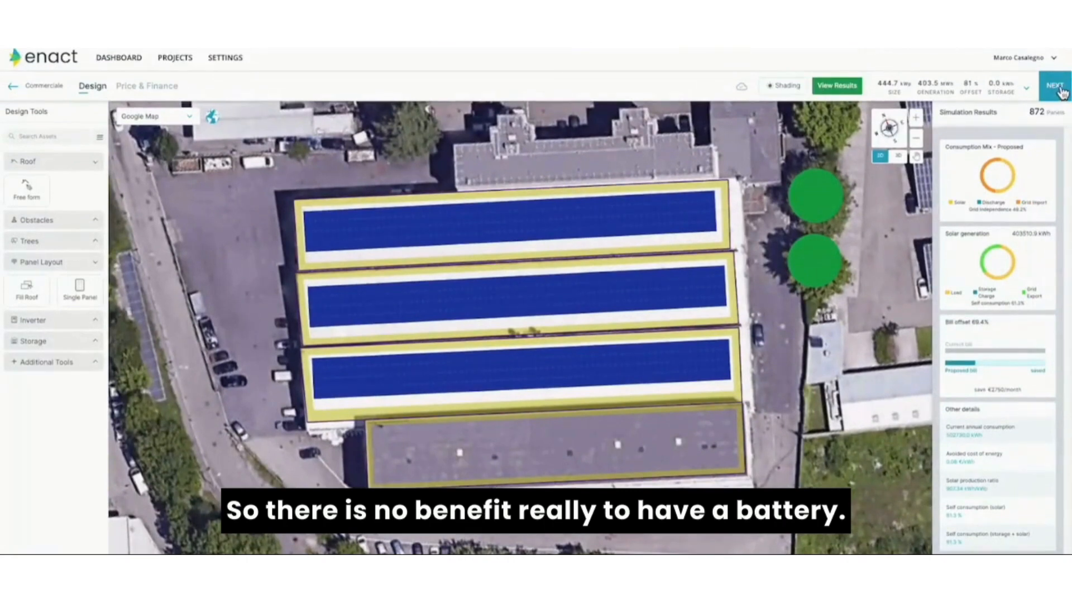
- Proceed to the Price & Finance stage and review the Commerciale profile's sales price breakdown and the operation and maintenance costs
click(1054, 86)
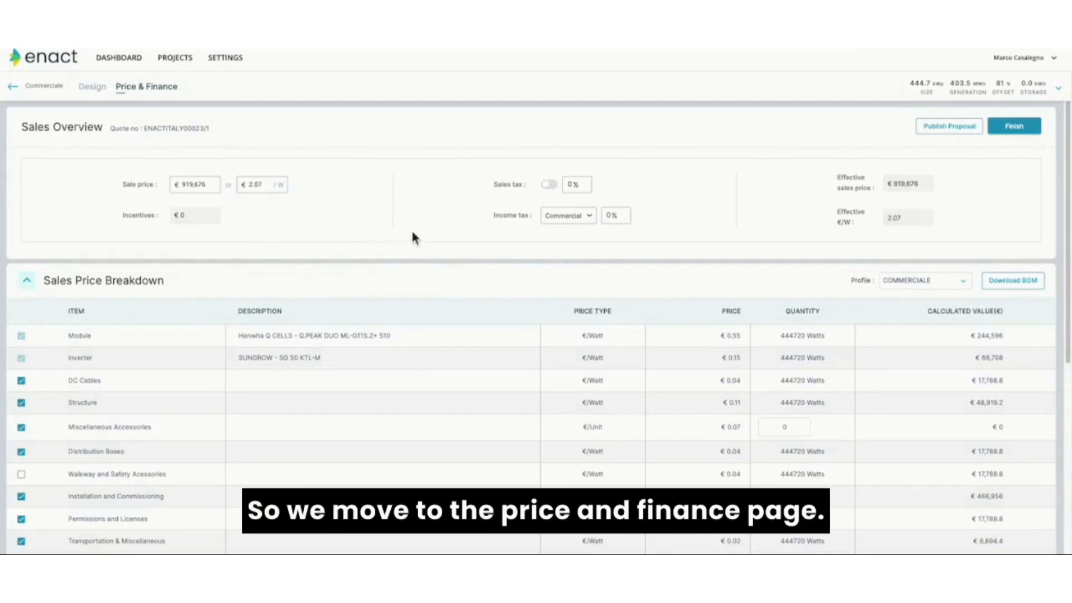
scroll(457, 246, down, 1)
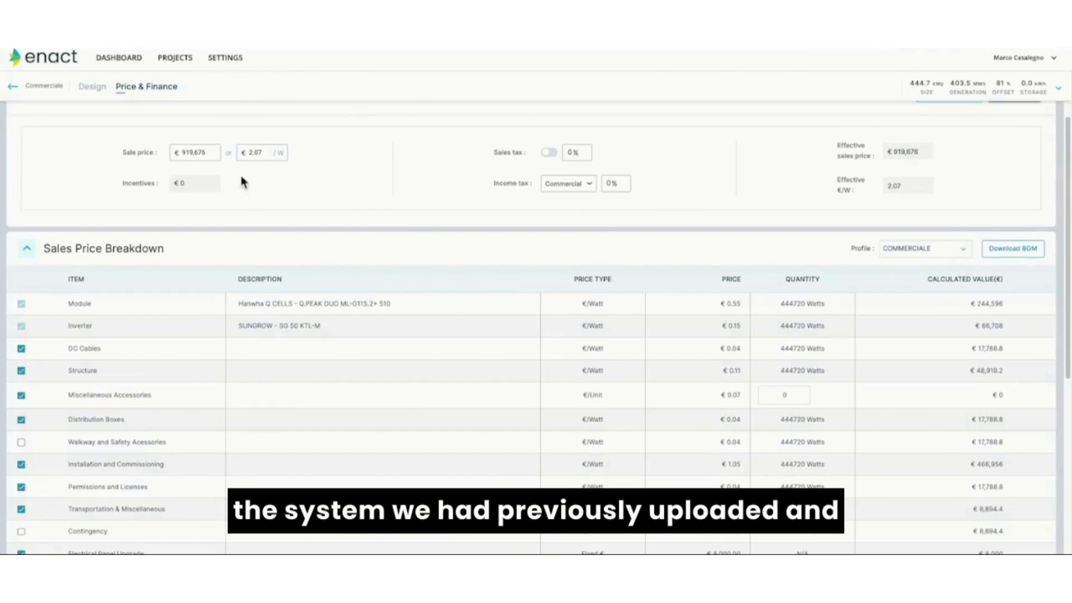
scroll(410, 195, down, 3)
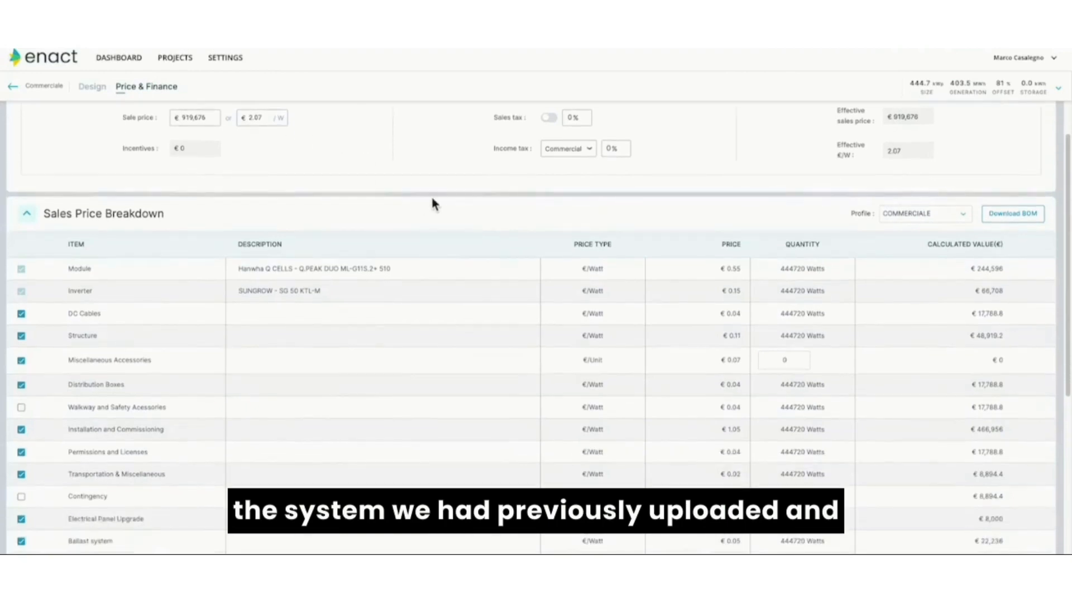
scroll(463, 212, down, 3)
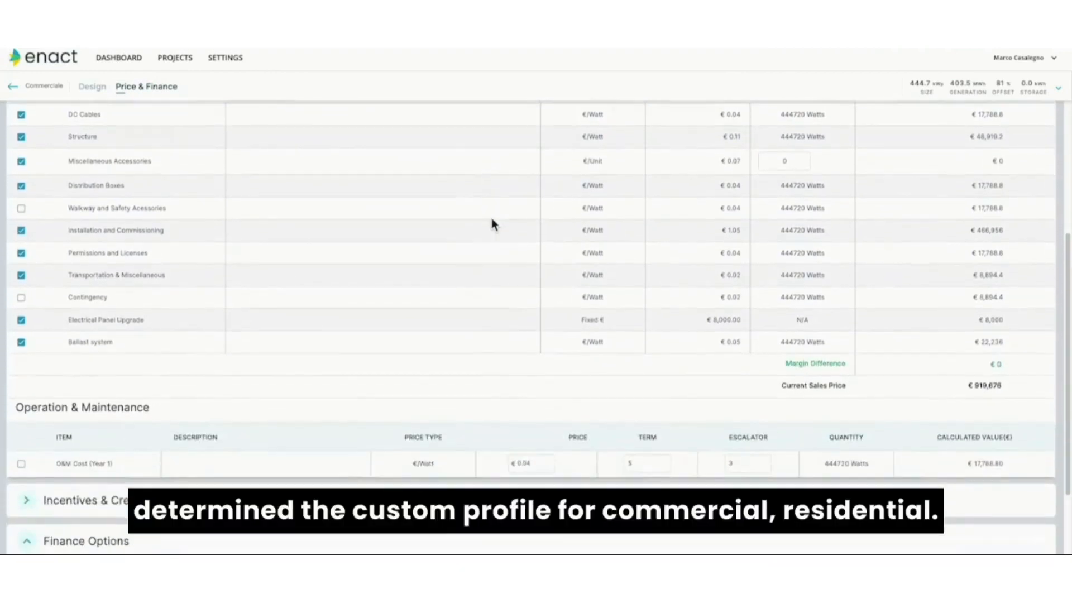
scroll(493, 222, down, 3)
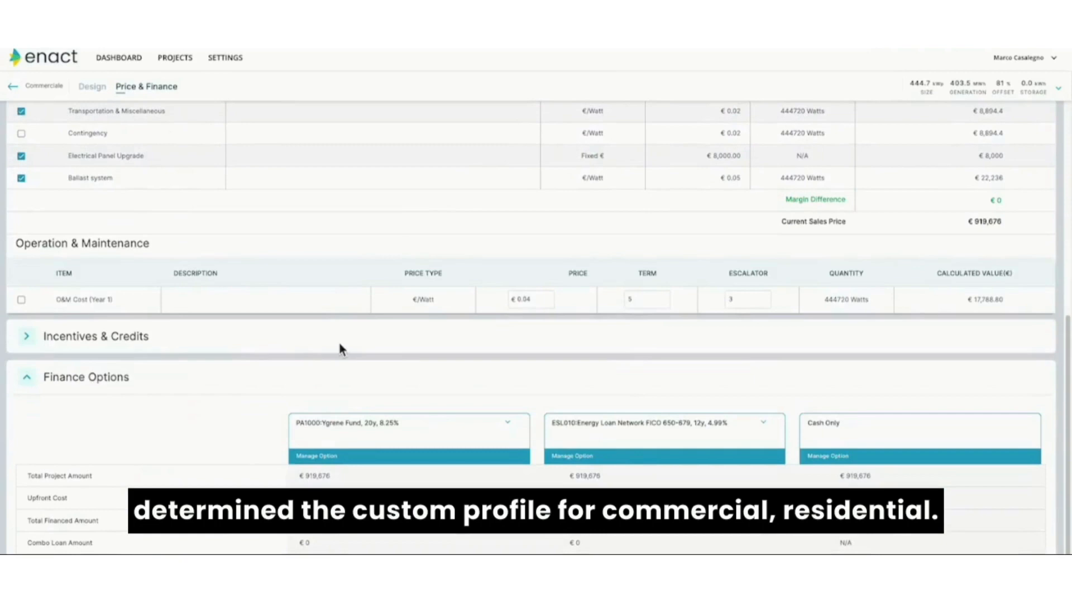
- Apply the Italia 2024 profile to the incentives and credits, and compare the two loan options with cash only
click(29, 337)
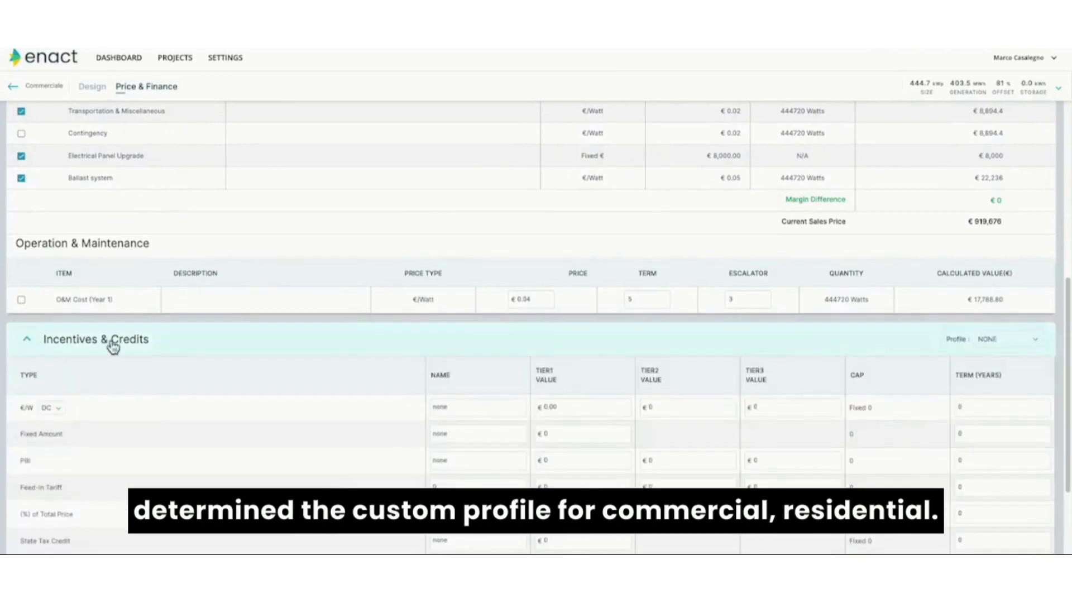
click(1000, 346)
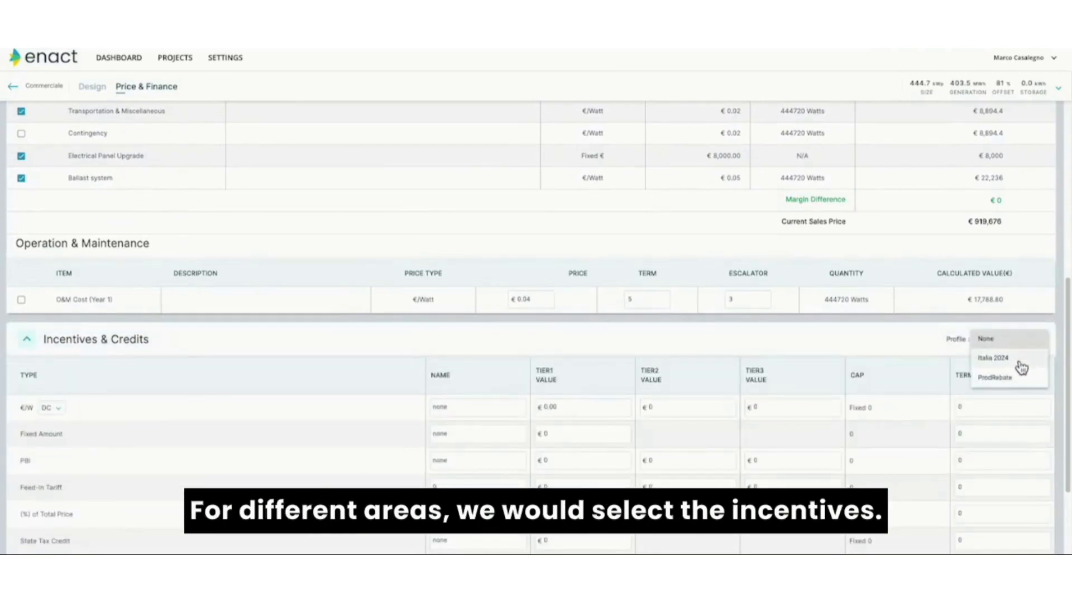
click(1009, 362)
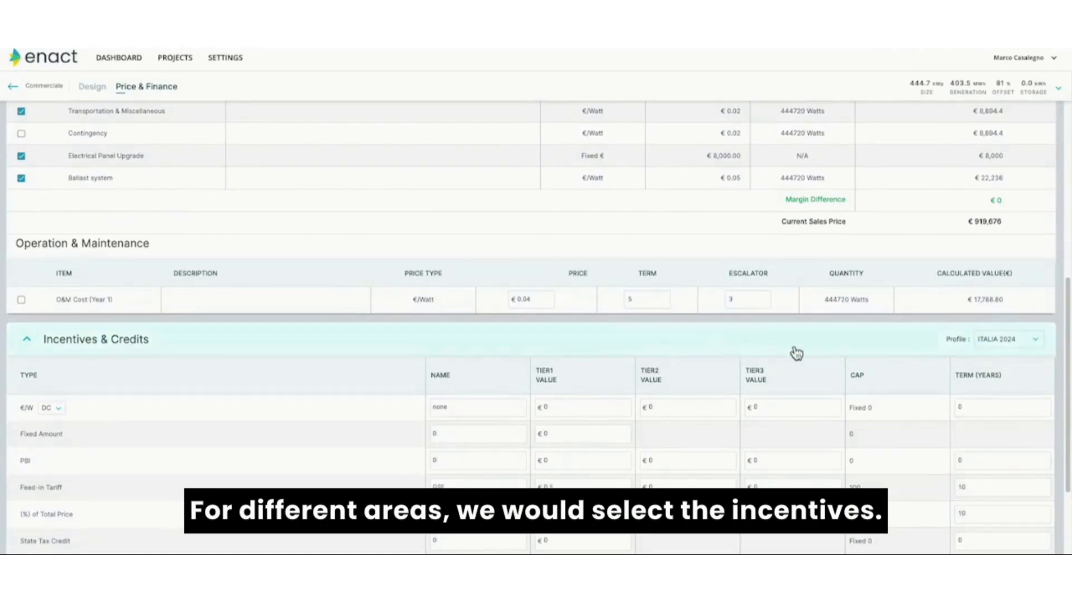
scroll(469, 325, down, 3)
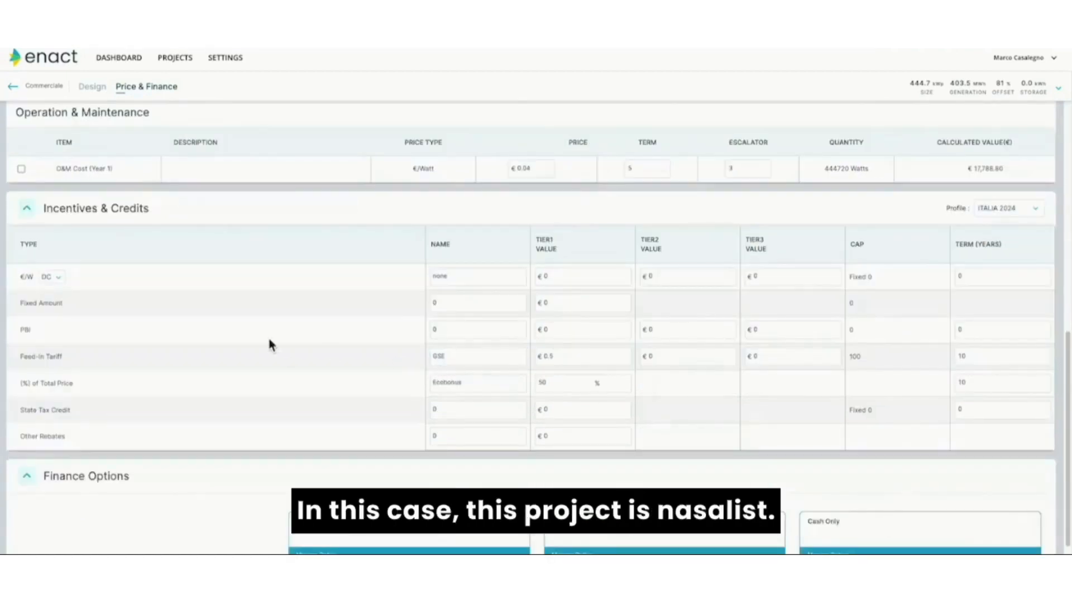
scroll(436, 356, down, 1)
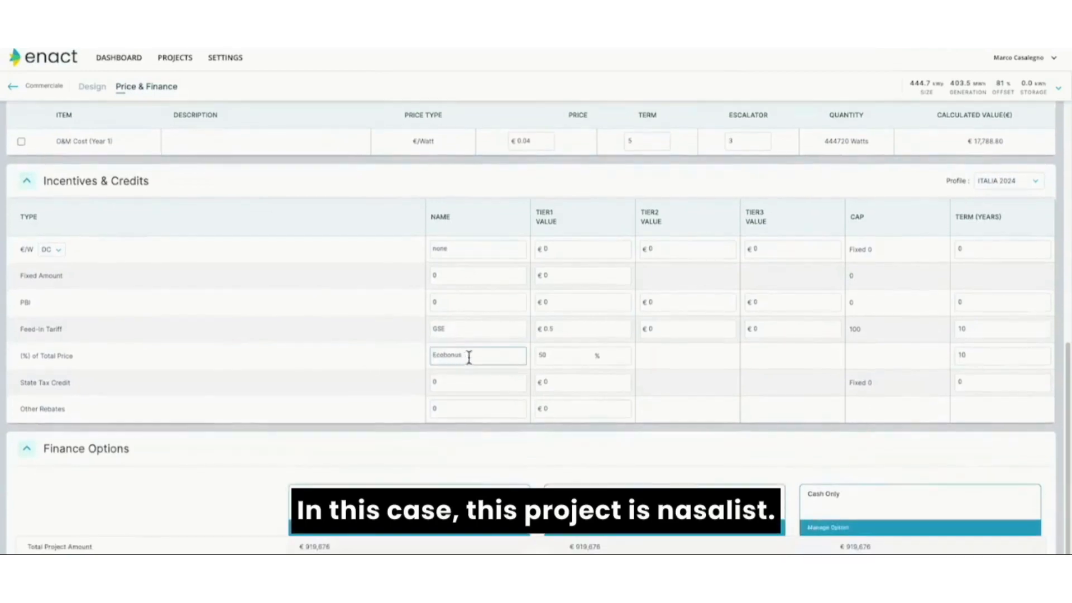
scroll(692, 357, down, 4)
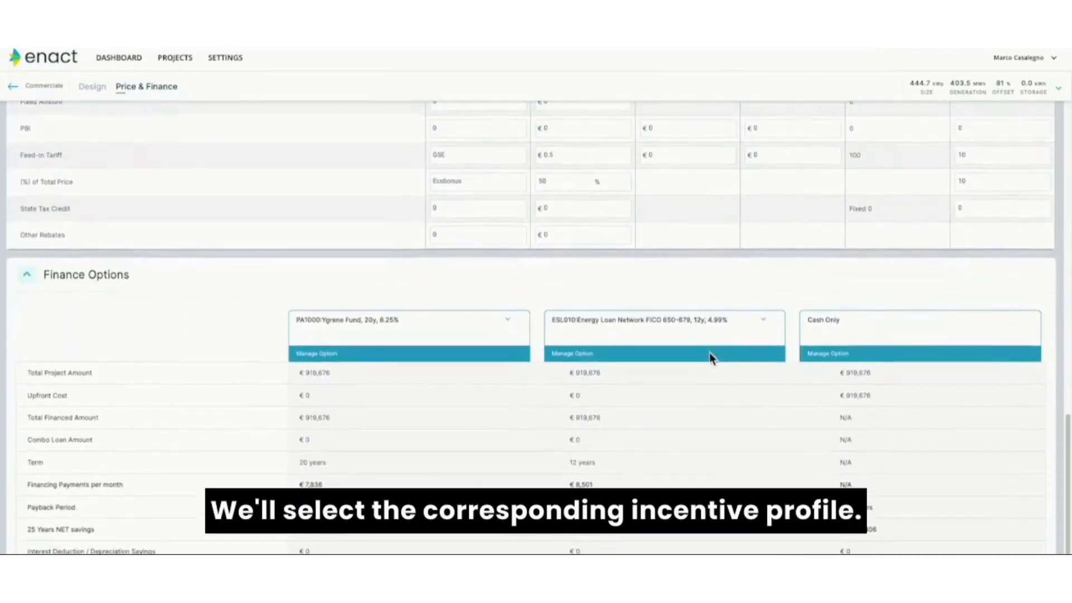
scroll(720, 356, down, 1)
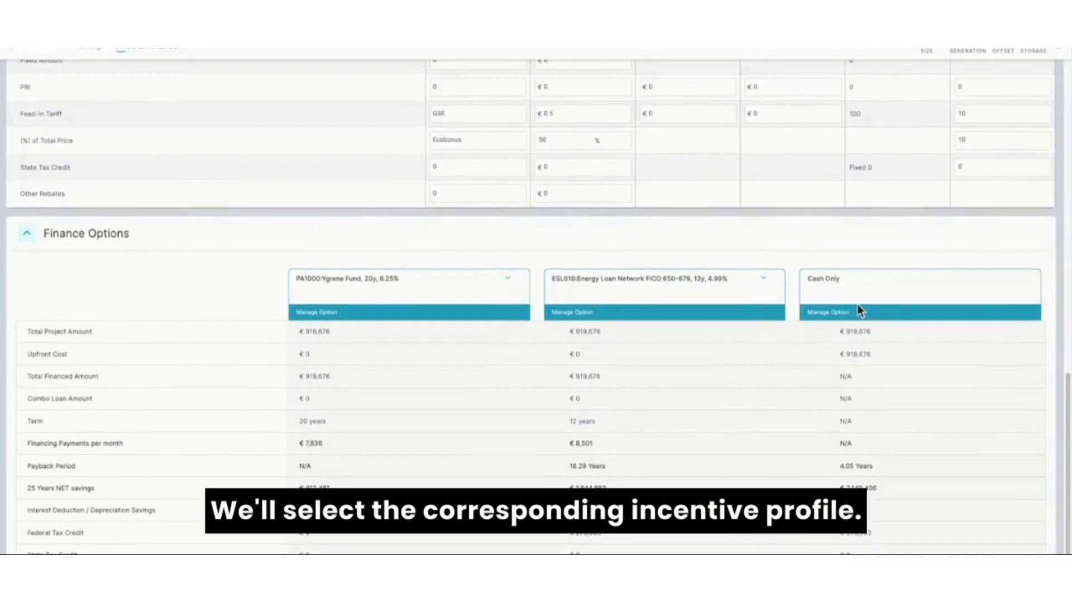
scroll(884, 286, down, 1)
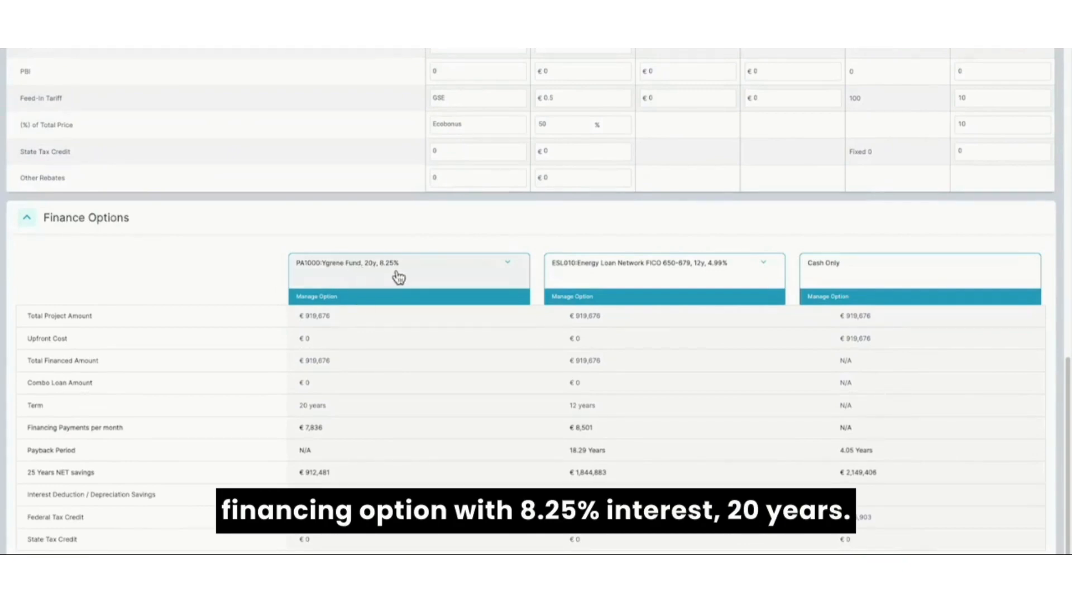
- Start publishing the proposal, select the Proposta PV Batterie IT template, and generate its preview
scroll(390, 375, up, 3)
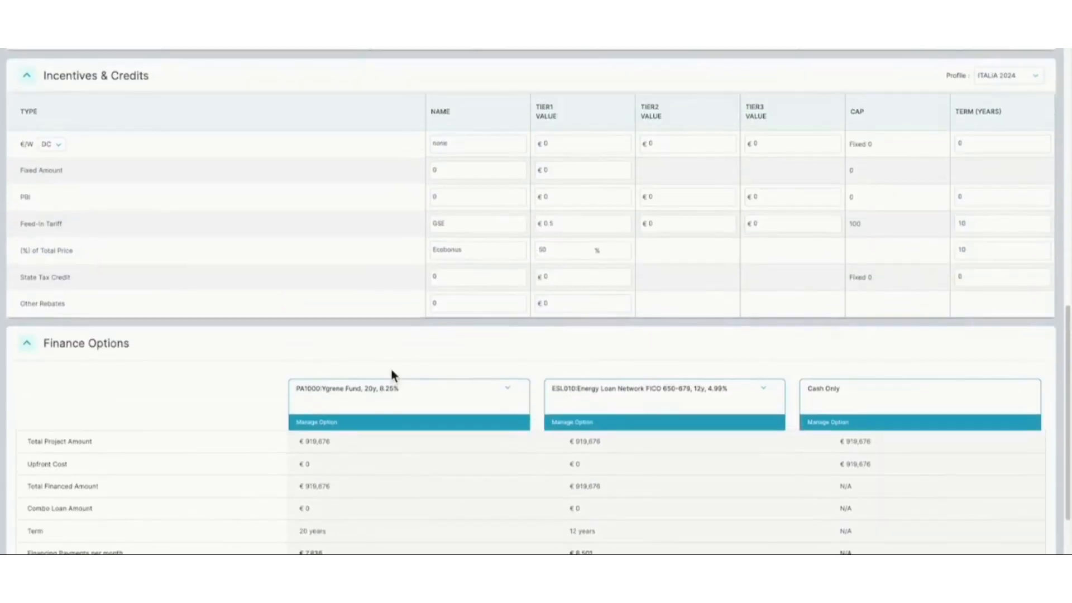
scroll(607, 422, up, 8)
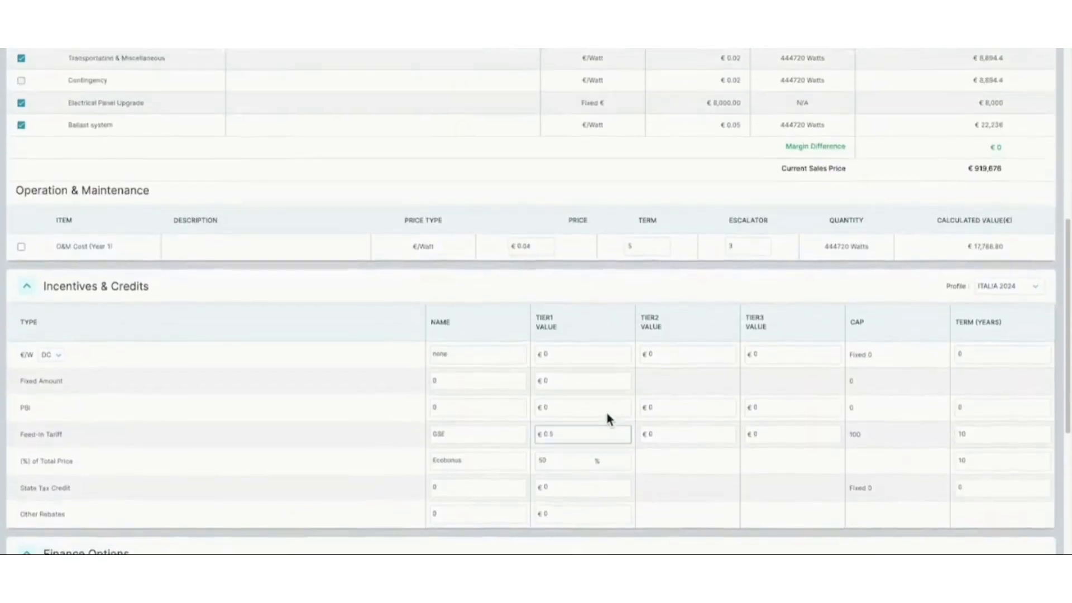
scroll(618, 410, up, 4)
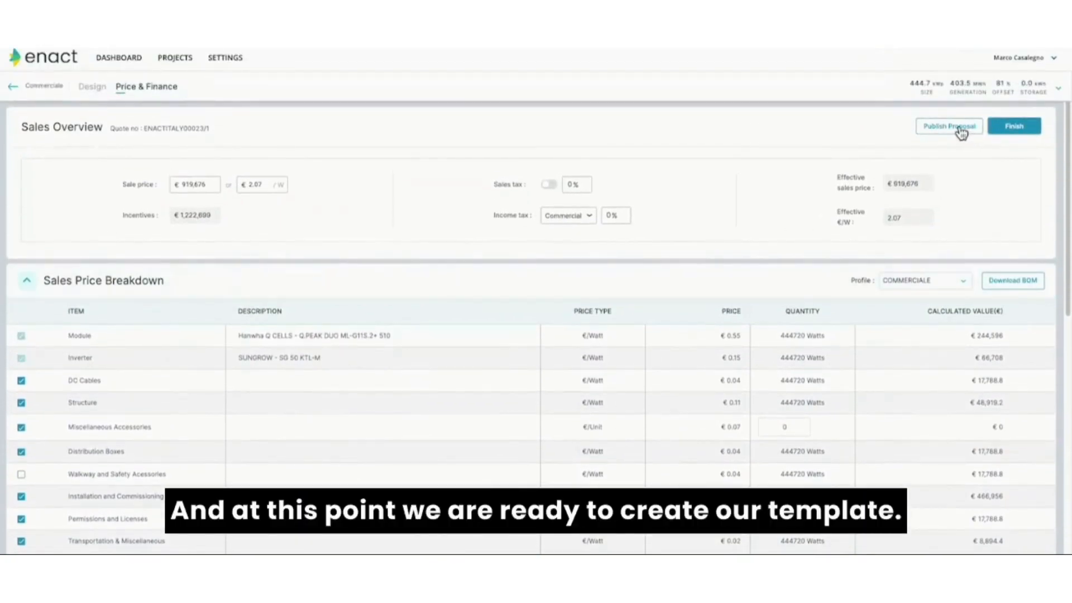
click(955, 127)
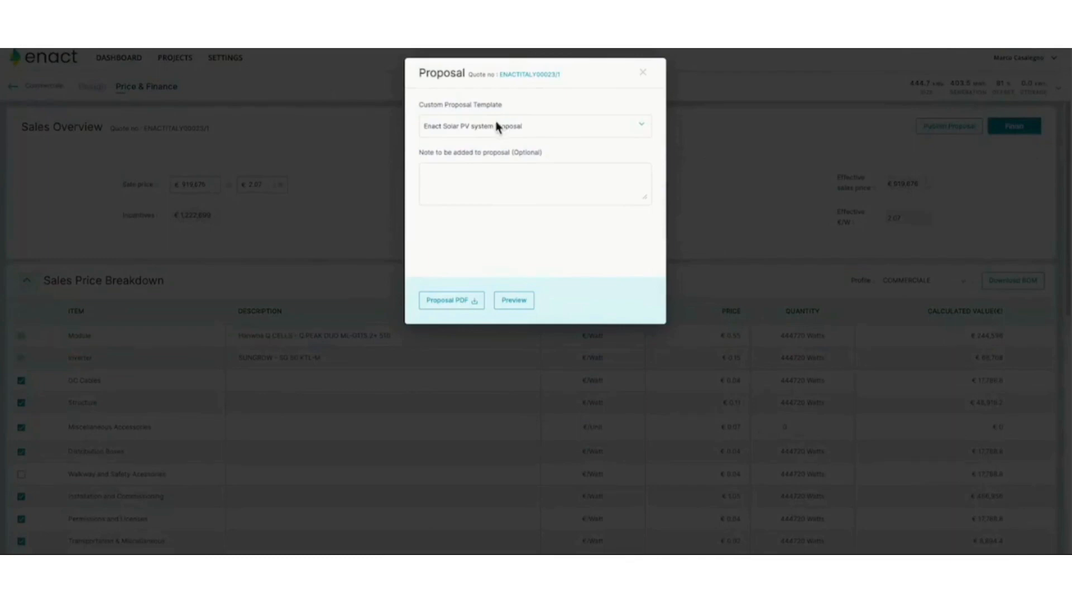
click(500, 127)
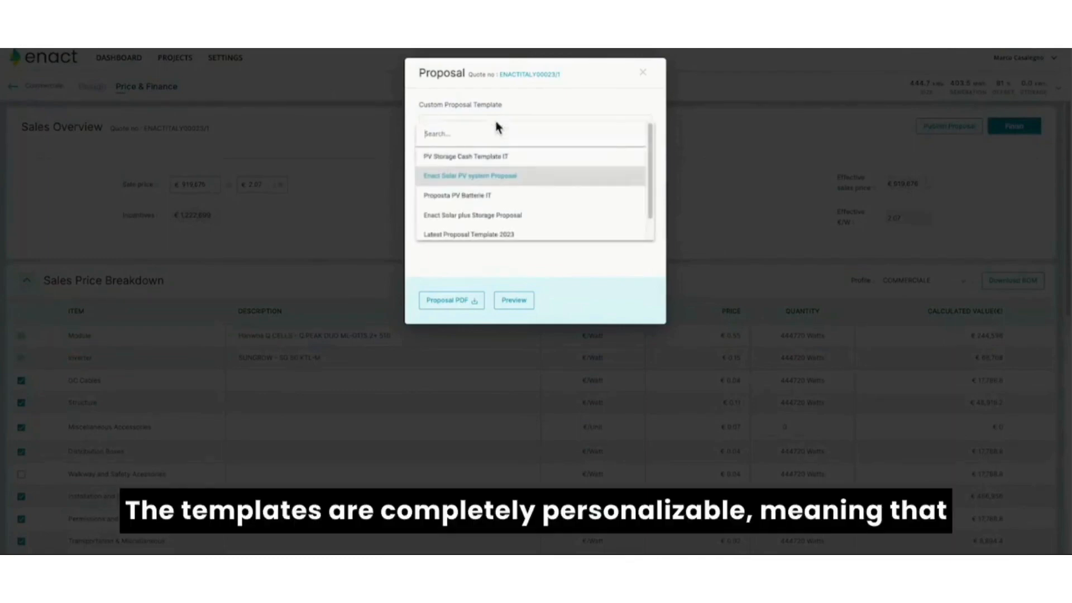
click(501, 198)
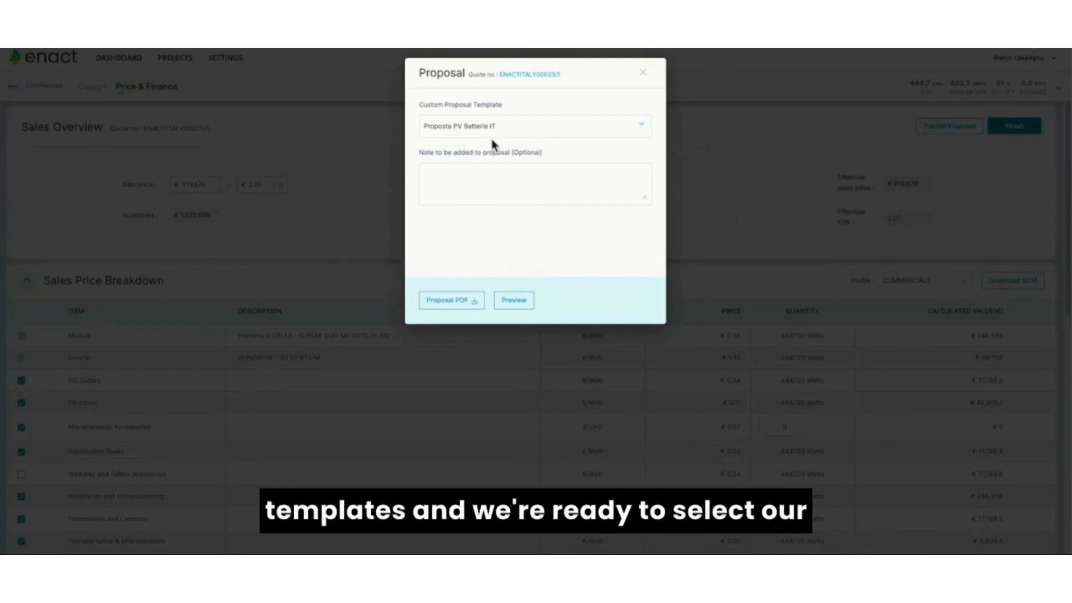
click(524, 309)
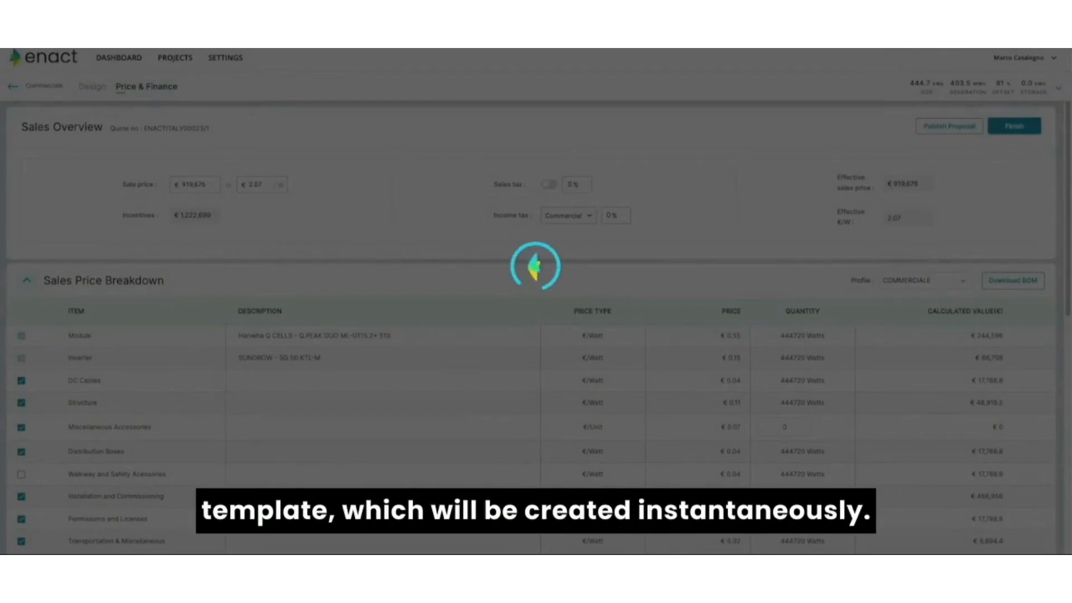
- Review the proposal preview from the cover page to the system data and financial details
scroll(300, 169, down, 3)
scroll(300, 170, down, 3)
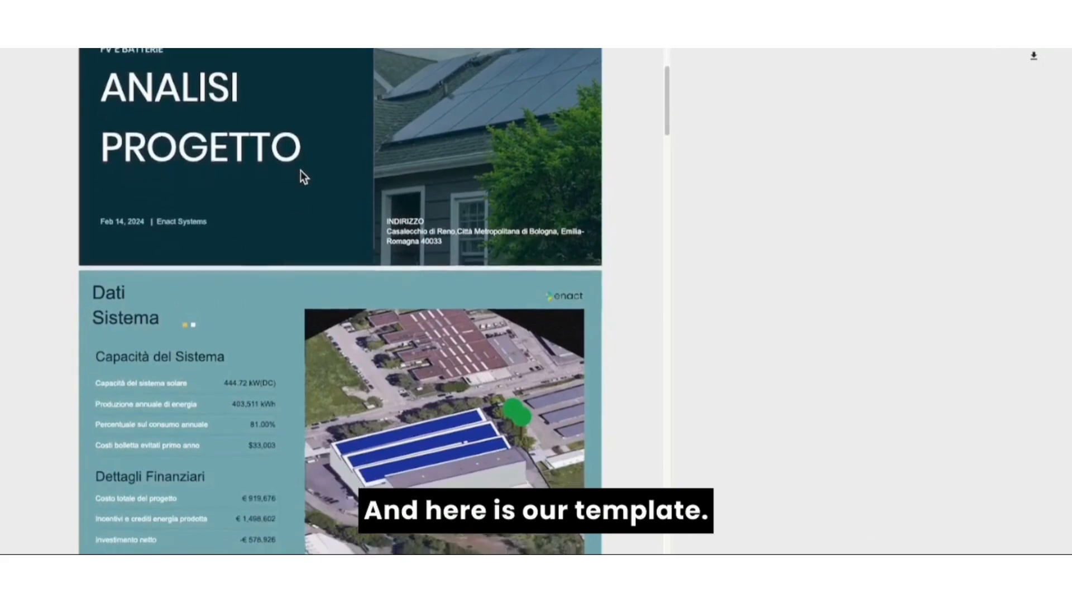